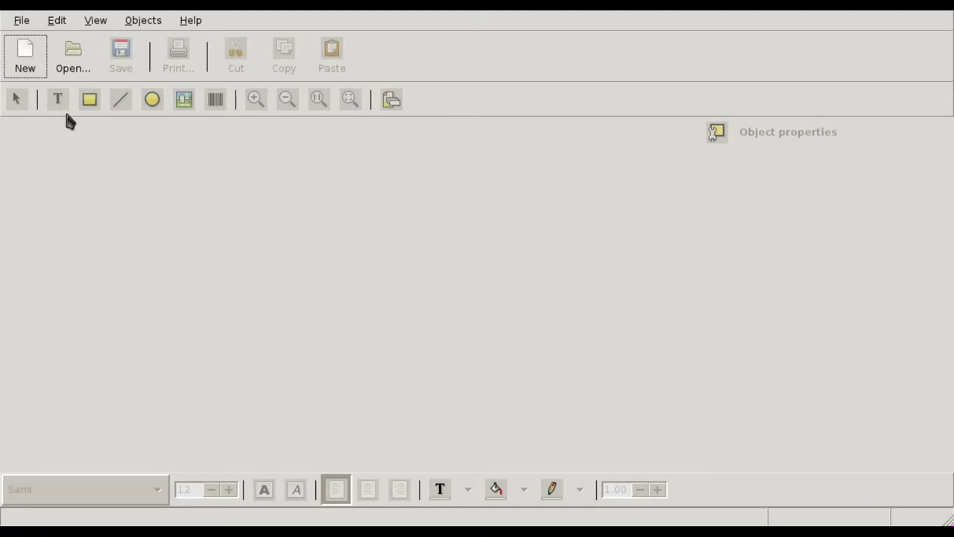
Start a new label and filter all templates to Avery brand, Mailing/shipping products category
{"action": "left_click", "coordinate": [25, 56]}
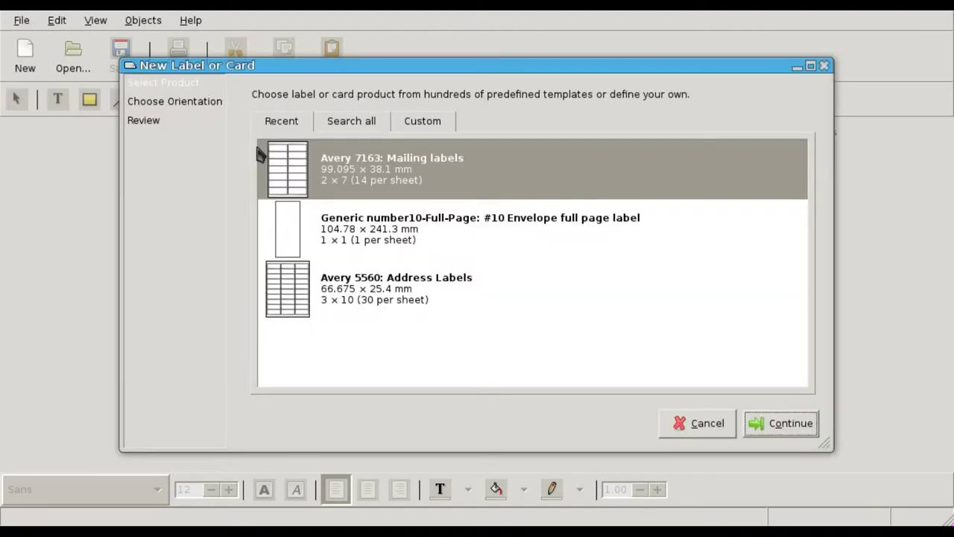
{"action": "left_click", "coordinate": [339, 123]}
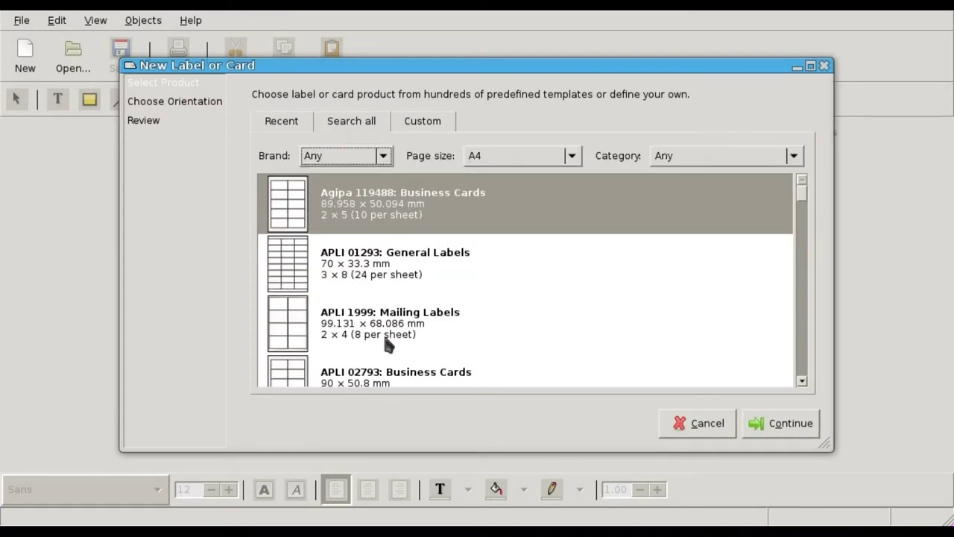
{"action": "left_click", "coordinate": [385, 156]}
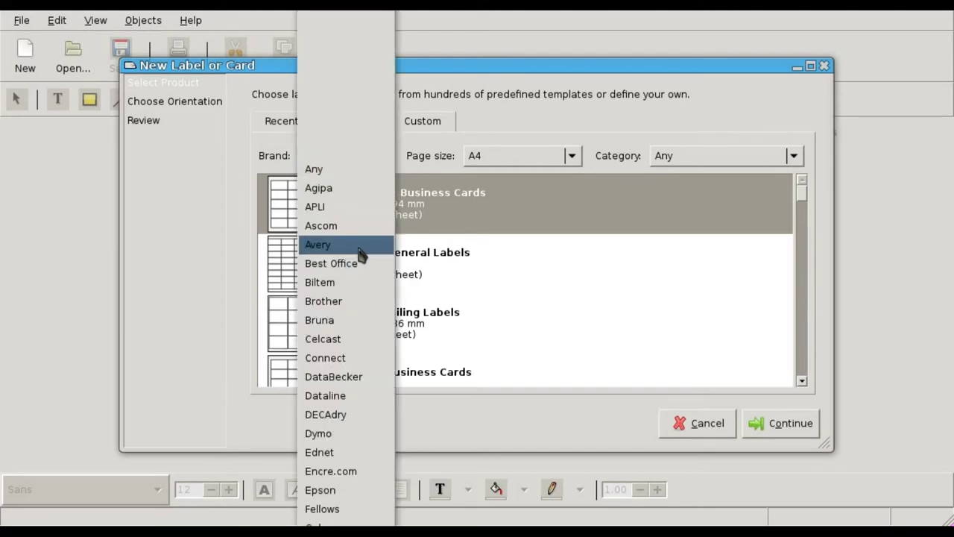
{"action": "left_click", "coordinate": [361, 248]}
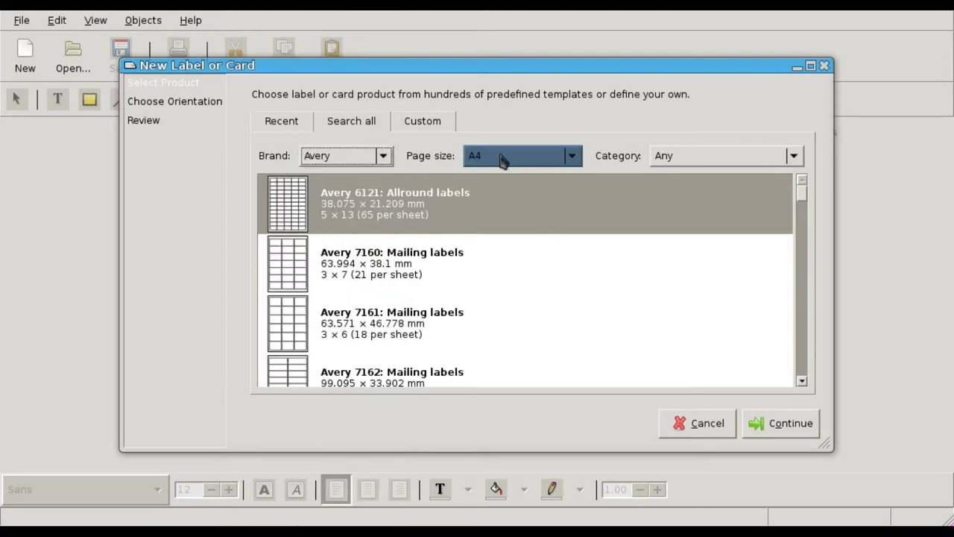
{"action": "left_click", "coordinate": [776, 157]}
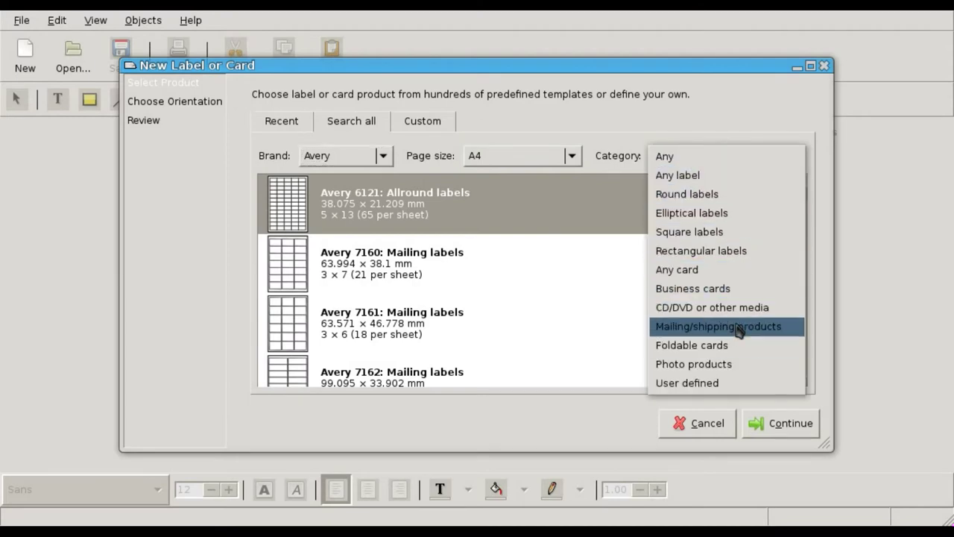
{"action": "left_click", "coordinate": [680, 328]}
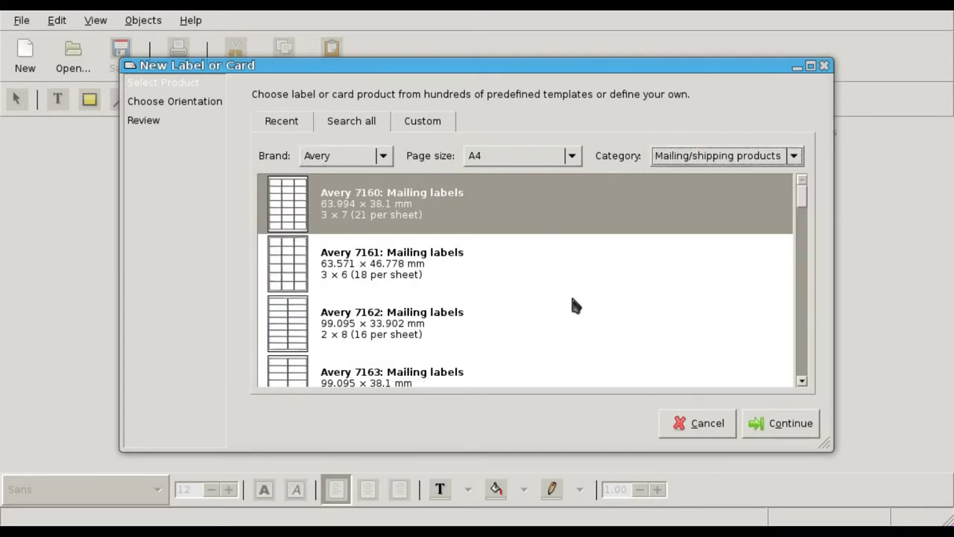
Choose the Avery 7162 mailing labels template in normal orientation and reach the review step
{"action": "scroll", "coordinate": [517, 263], "scroll_direction": "down", "scroll_amount": 6}
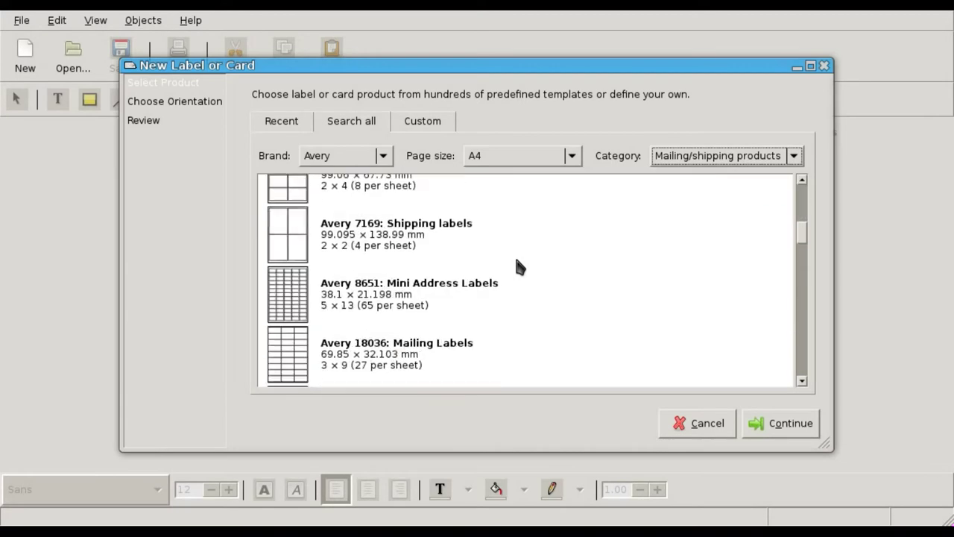
{"action": "scroll", "coordinate": [515, 266], "scroll_direction": "up", "scroll_amount": 3}
{"action": "scroll", "coordinate": [515, 266], "scroll_direction": "down", "scroll_amount": 8}
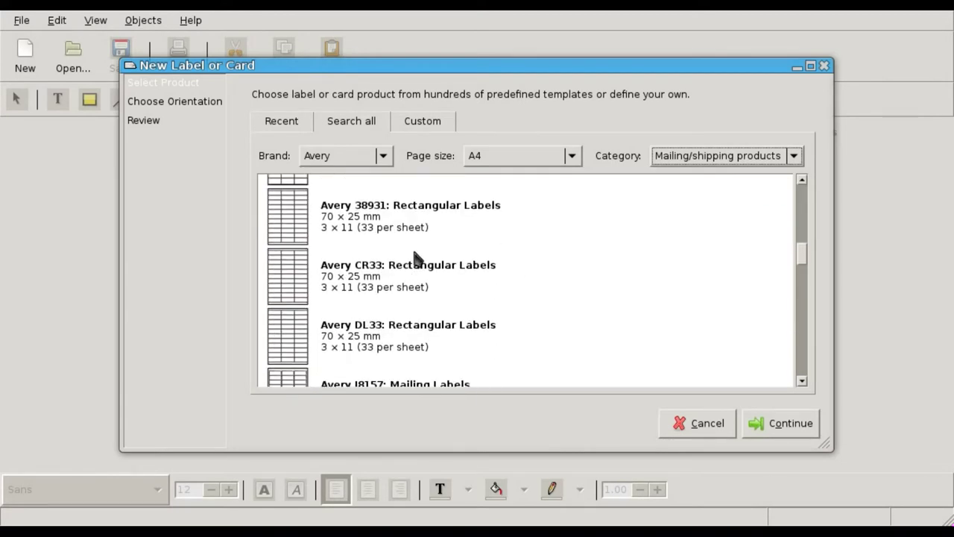
{"action": "scroll", "coordinate": [595, 246], "scroll_direction": "up", "scroll_amount": 8}
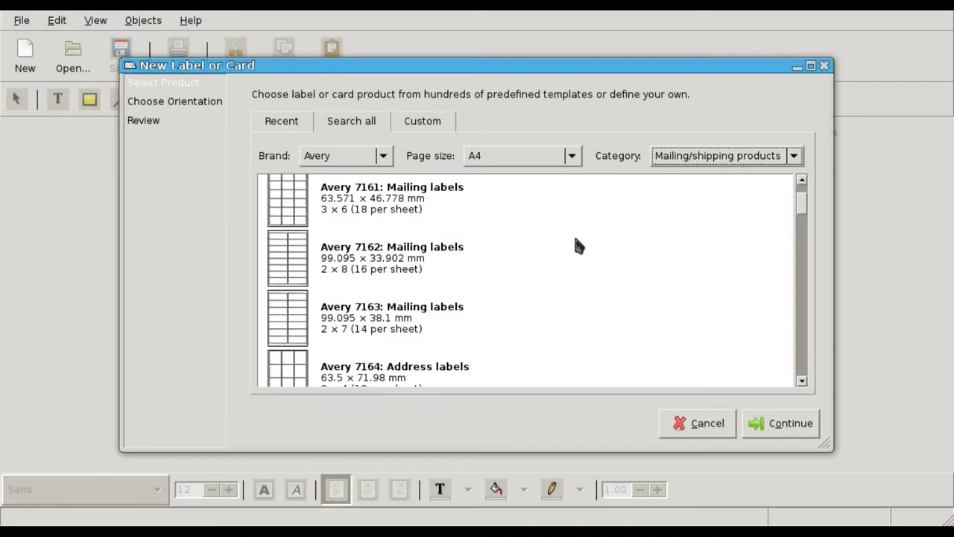
{"action": "left_click", "coordinate": [365, 258]}
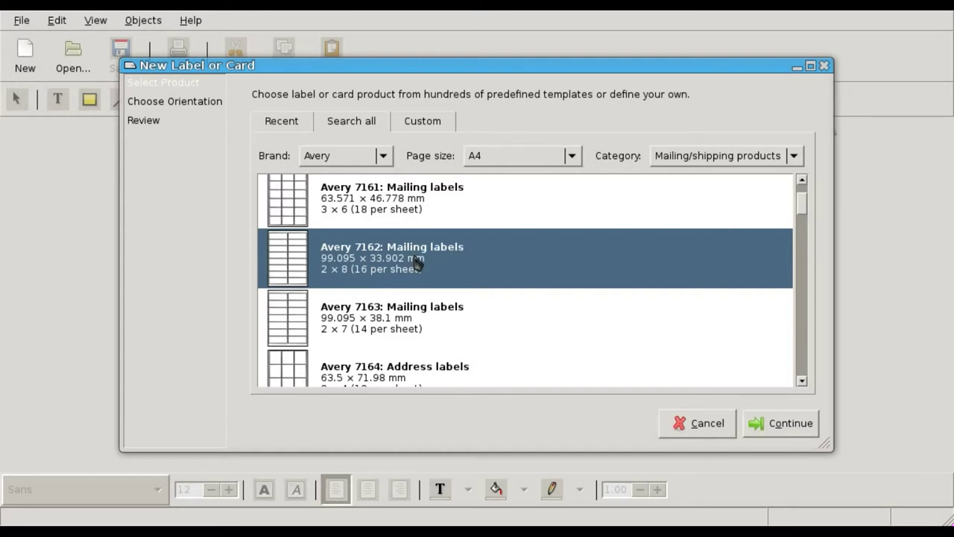
{"action": "left_click", "coordinate": [780, 418]}
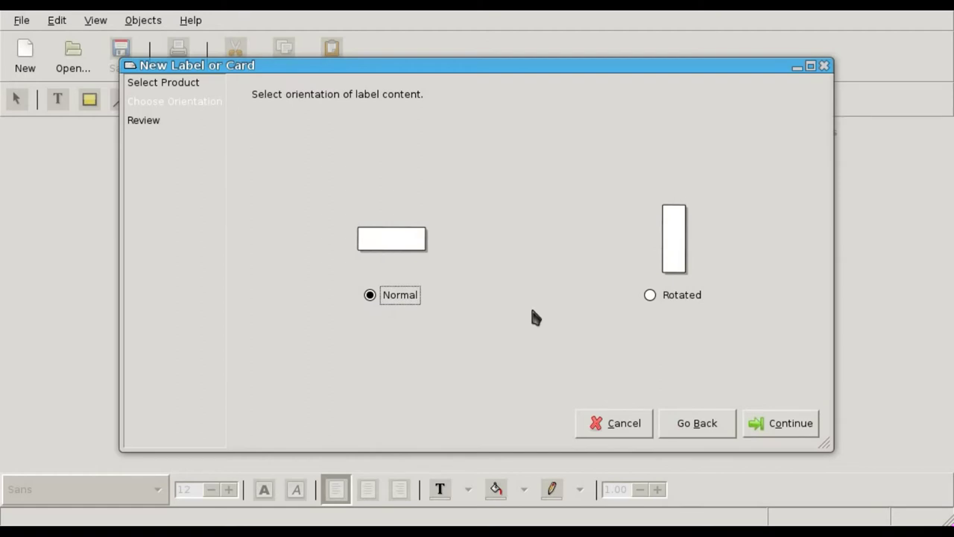
{"action": "left_click", "coordinate": [803, 424]}
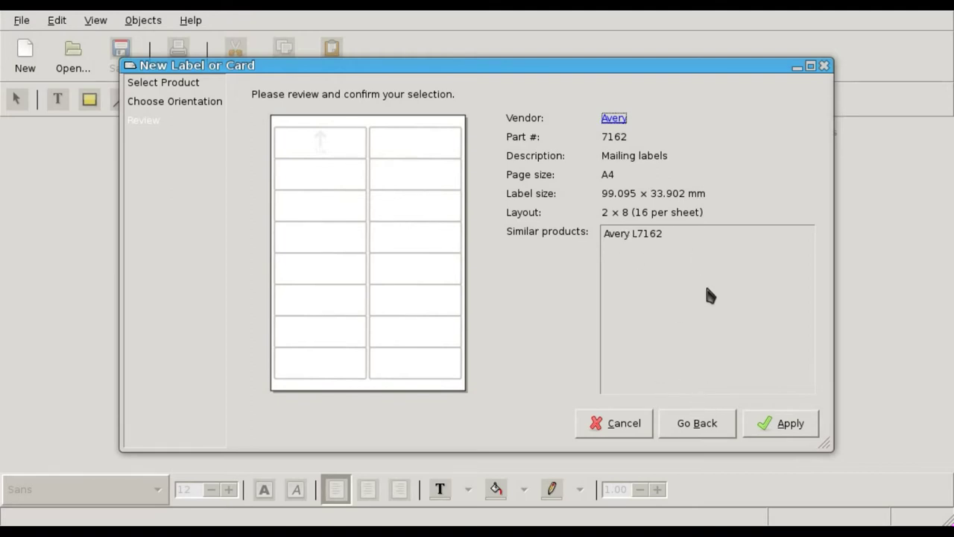
Create the Avery 7162 label and add a three-line return address: name, street, city/state/ZIP
{"action": "left_click", "coordinate": [781, 431]}
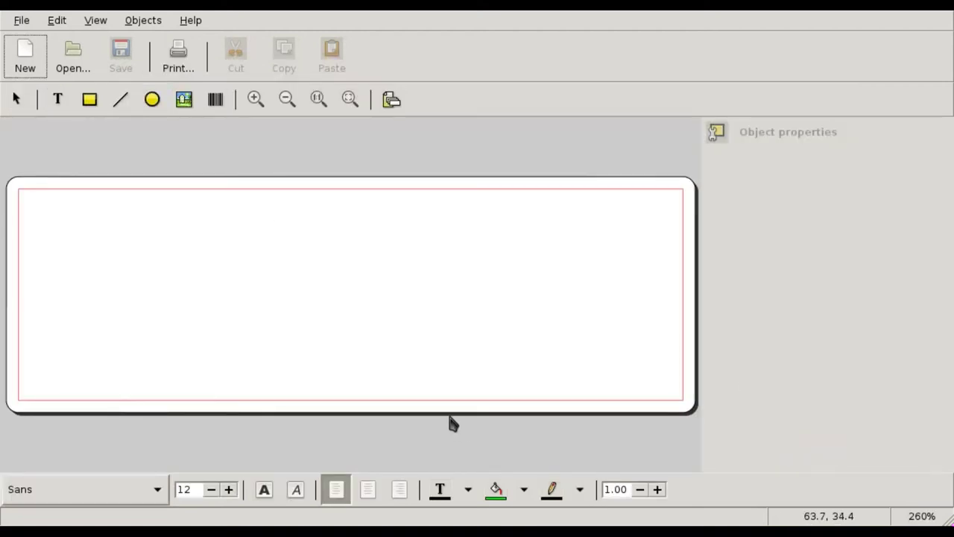
{"action": "left_click", "coordinate": [58, 99]}
{"action": "left_click", "coordinate": [174, 240]}
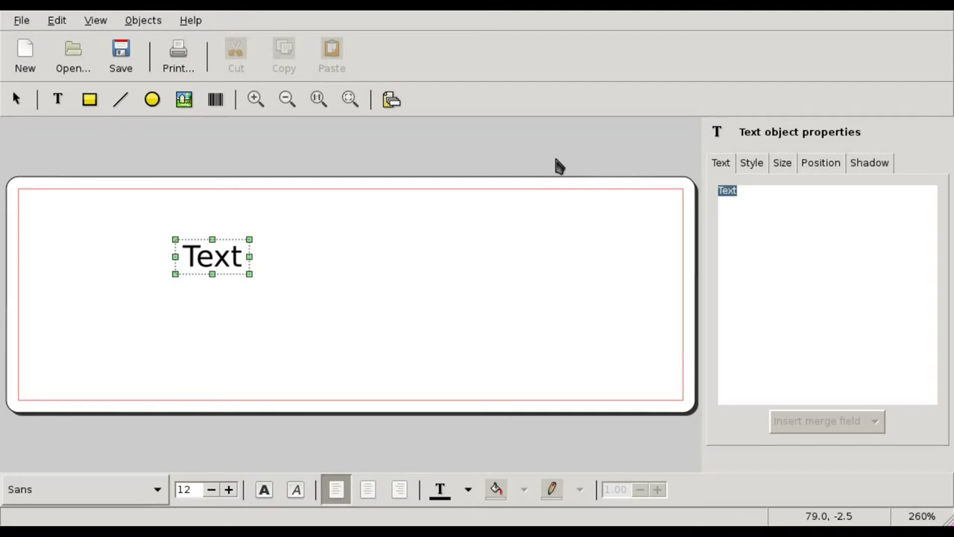
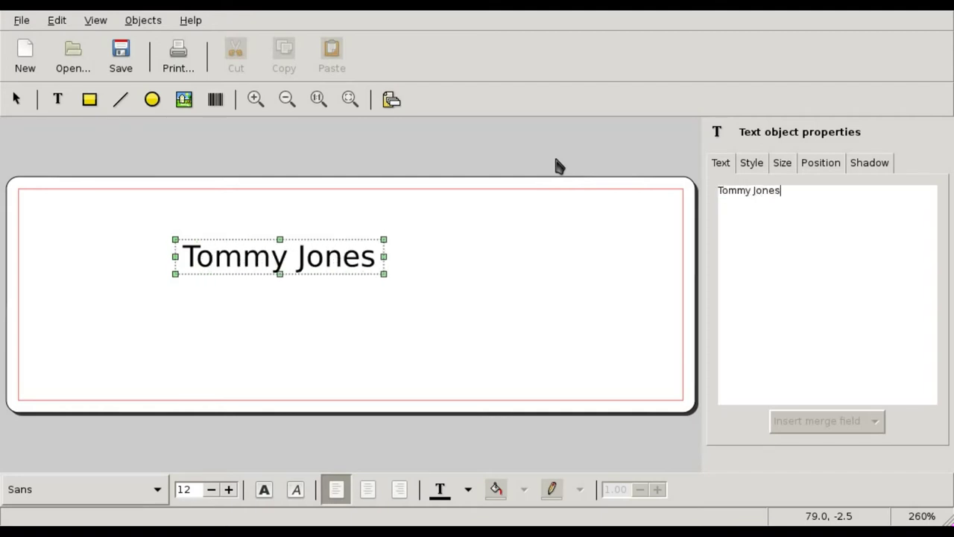
{"action": "key", "text": "Return"}
{"action": "type", "text": "123"}
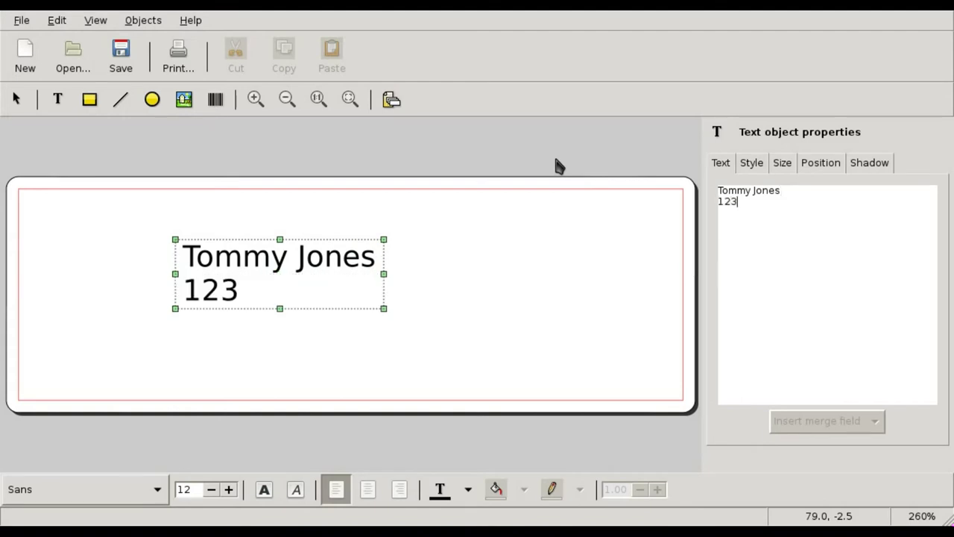
{"action": "type", "text": " Pines ST"}
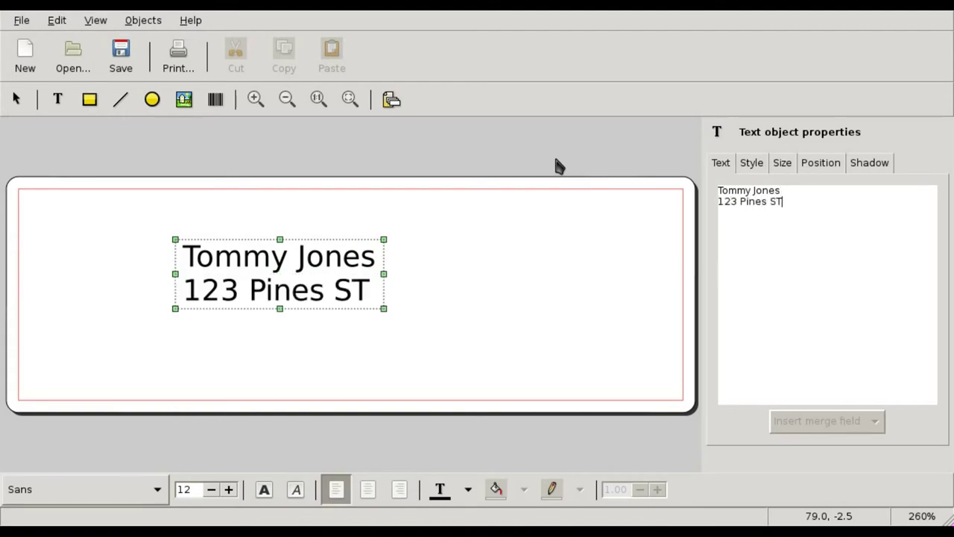
{"action": "key", "text": "Return"}
{"action": "type", "text": "Naples"}
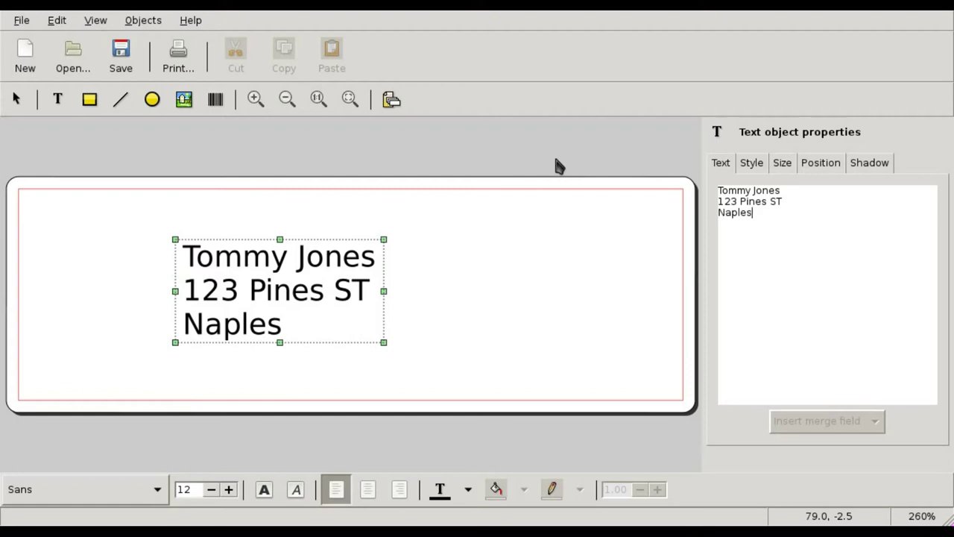
{"action": "type", "text": ", FL 43"}
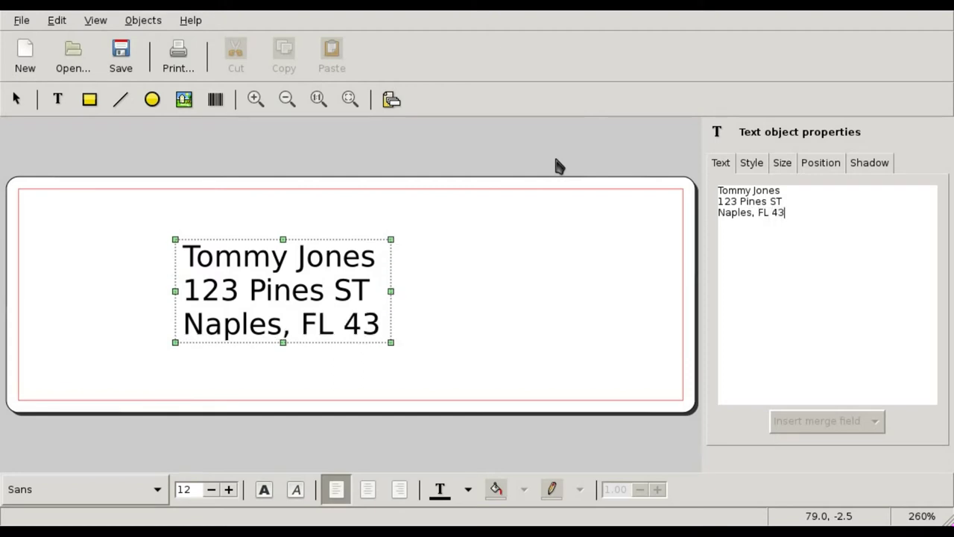
{"action": "type", "text": "120"}
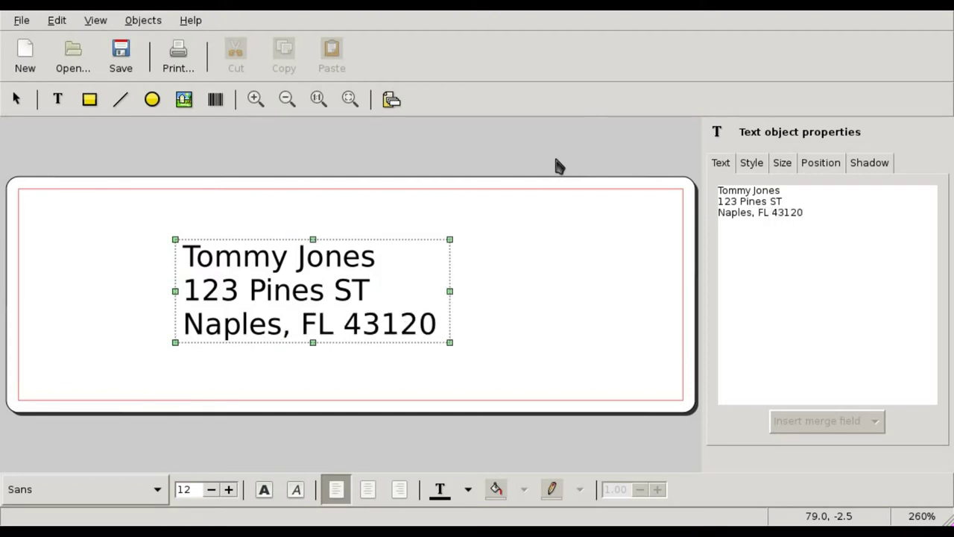
{"action": "left_click_drag", "start_coordinate": [346, 295], "coordinate": [358, 295]}
Set the address text to 16-point Droid Serif and move it toward the upper left
{"action": "left_click", "coordinate": [760, 169]}
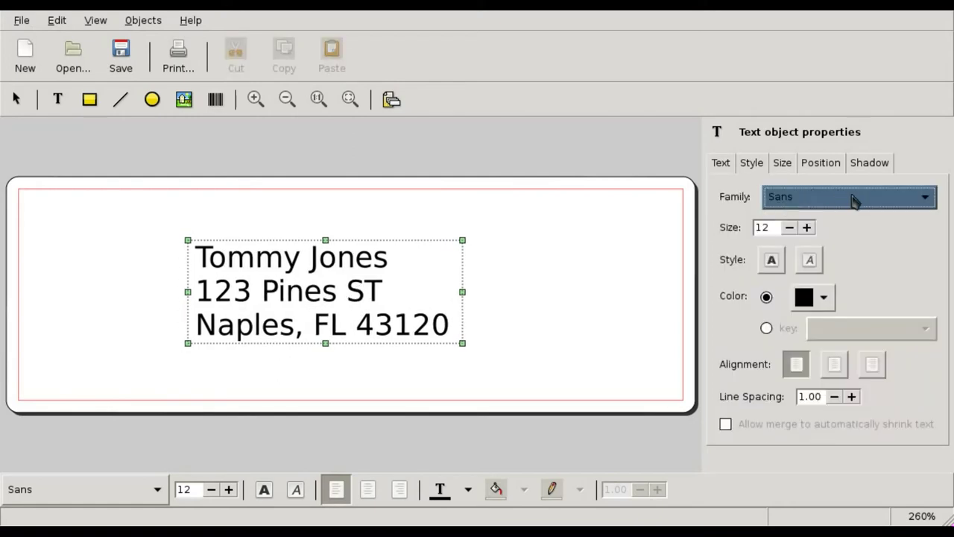
{"action": "left_click", "coordinate": [807, 228]}
{"action": "left_click", "coordinate": [807, 228]}
{"action": "left_click", "coordinate": [806, 228]}
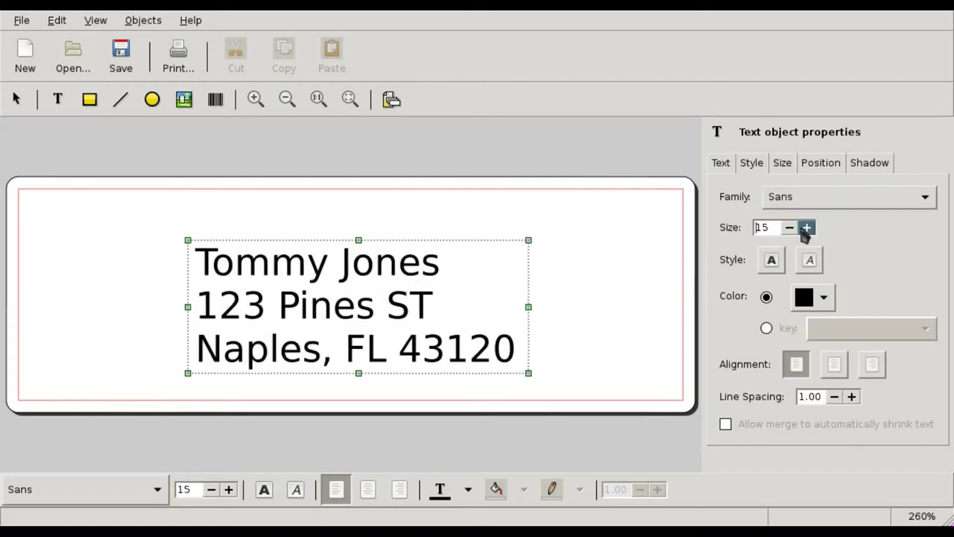
{"action": "left_click", "coordinate": [806, 227]}
{"action": "left_click", "coordinate": [827, 205]}
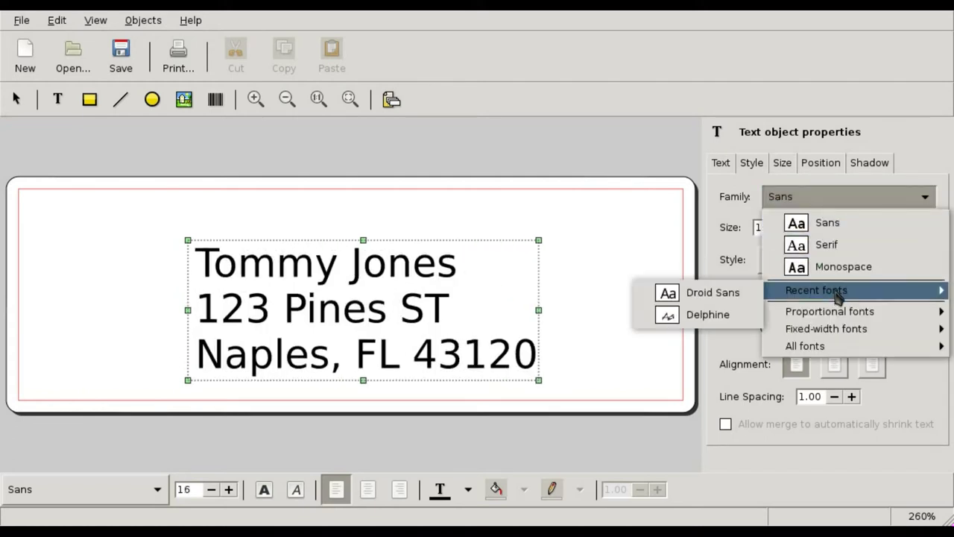
{"action": "mouse_move", "coordinate": [840, 319]}
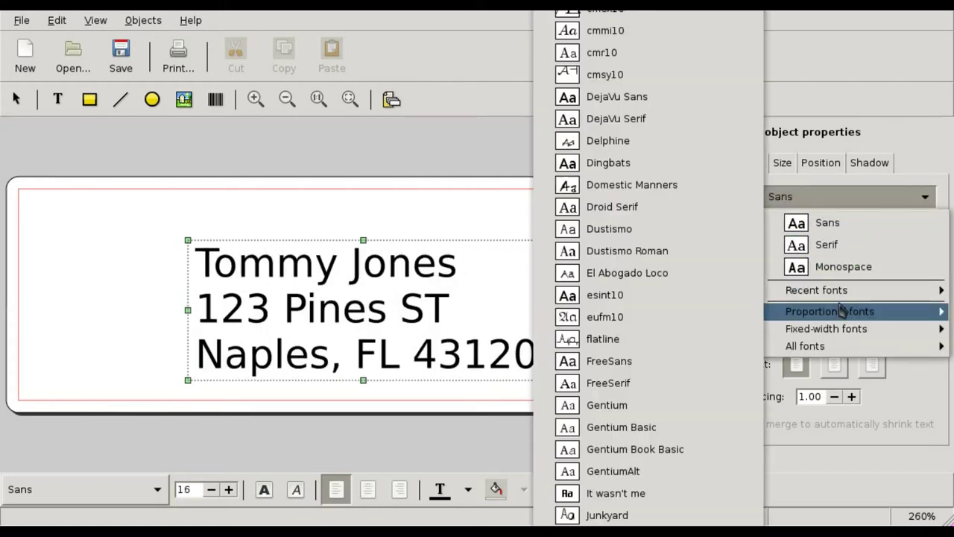
{"action": "left_click", "coordinate": [630, 209]}
{"action": "left_click_drag", "start_coordinate": [358, 309], "coordinate": [334, 290]}
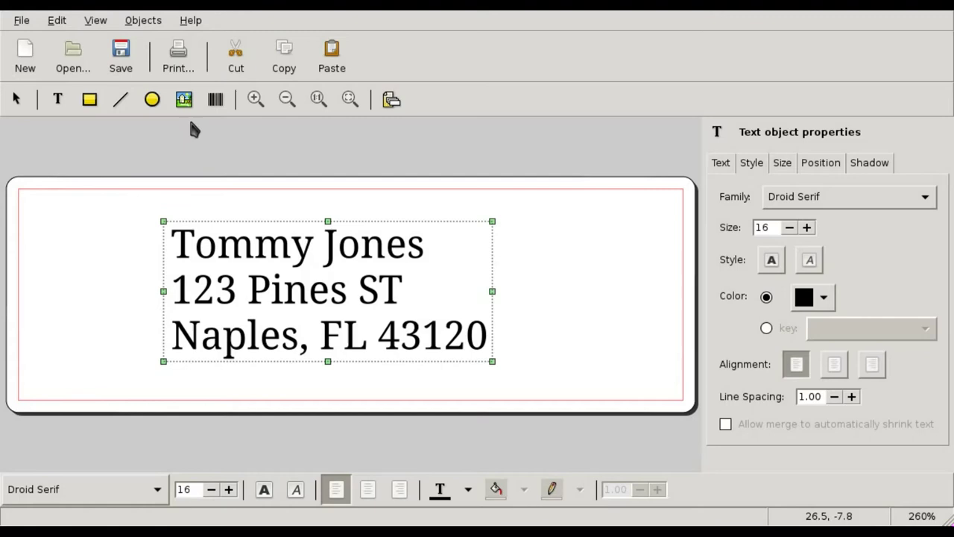
Show the print preview of the label sheet with the address repeated on every label
{"action": "left_click", "coordinate": [179, 68]}
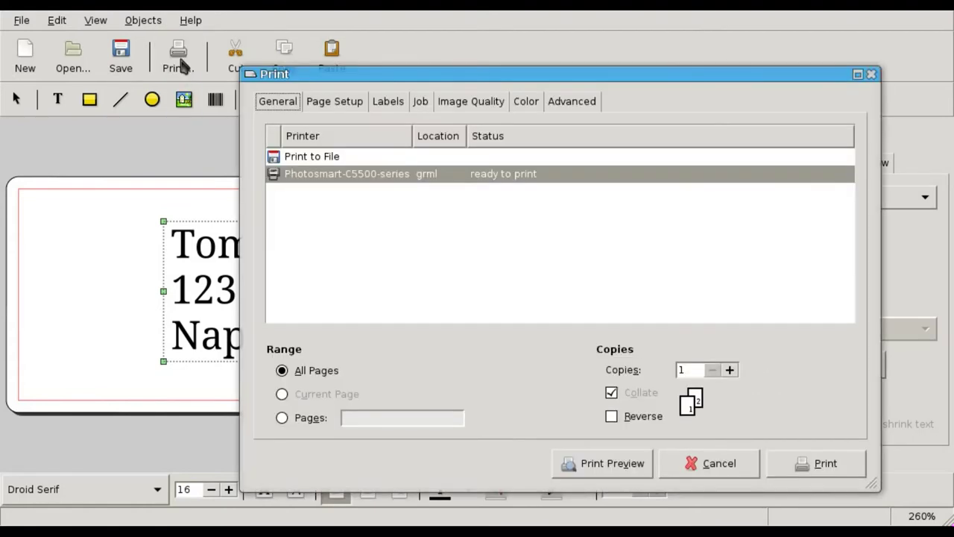
{"action": "left_click", "coordinate": [589, 463]}
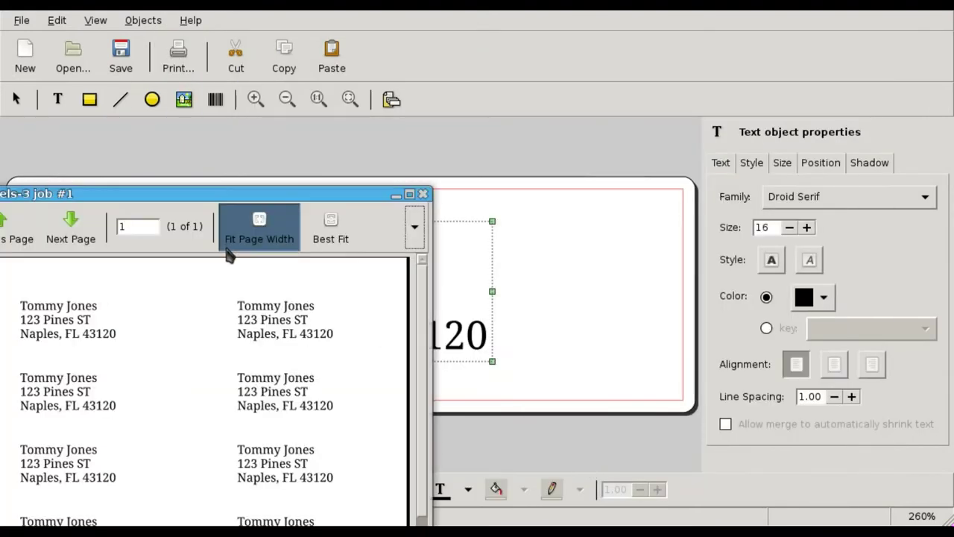
{"action": "left_click_drag", "start_coordinate": [239, 205], "coordinate": [470, 3]}
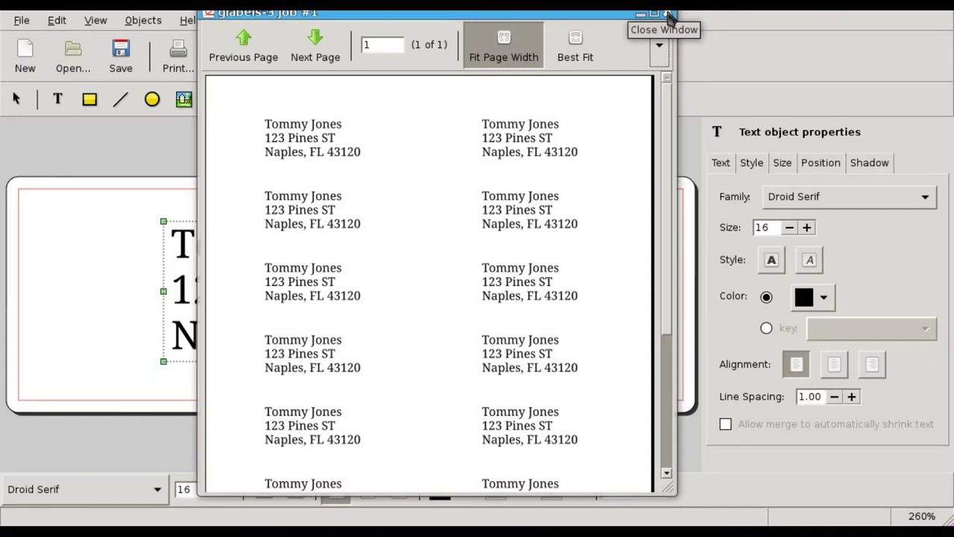
Close the preview, delete the address text, and list Merge Properties data source formats
{"action": "left_click", "coordinate": [669, 13]}
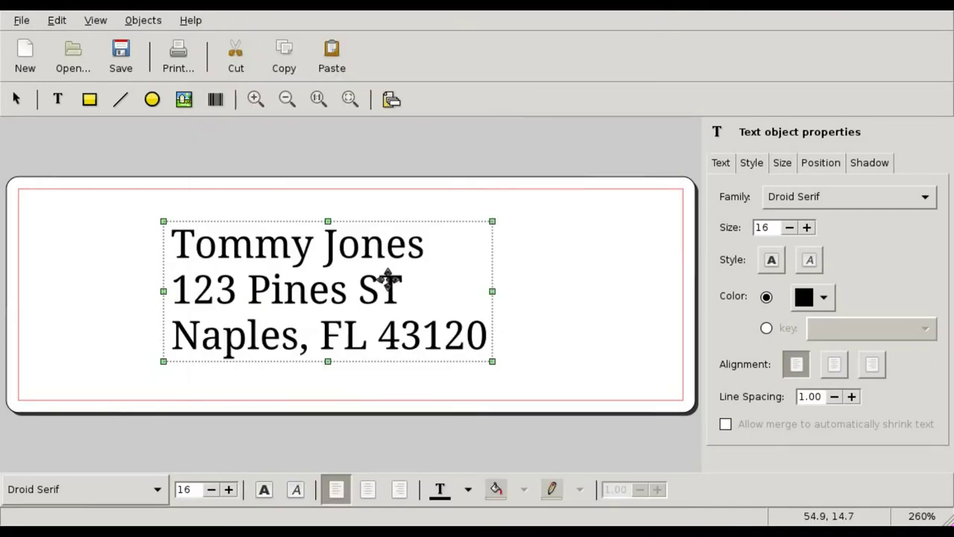
{"action": "key", "text": "Delete"}
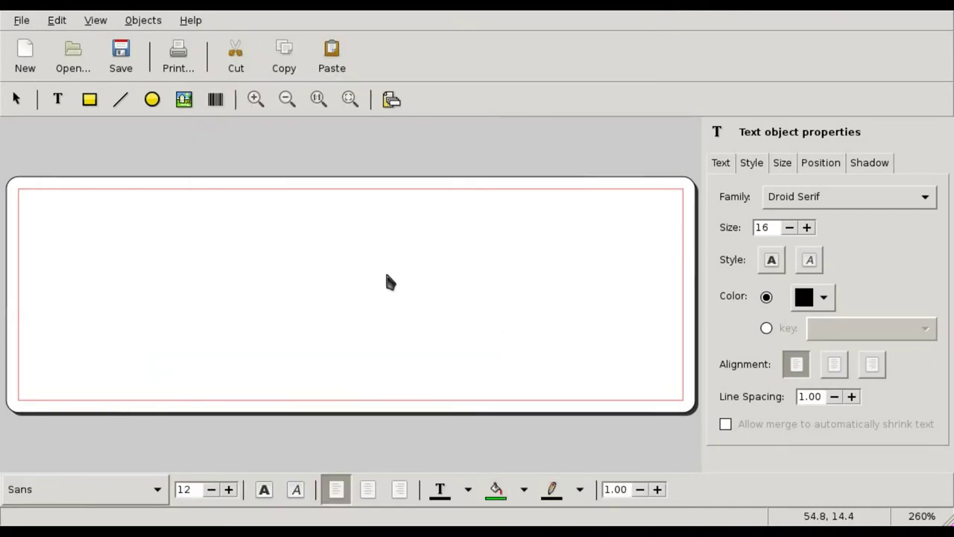
{"action": "left_click", "coordinate": [143, 21]}
{"action": "left_click", "coordinate": [181, 156]}
{"action": "left_click", "coordinate": [453, 98]}
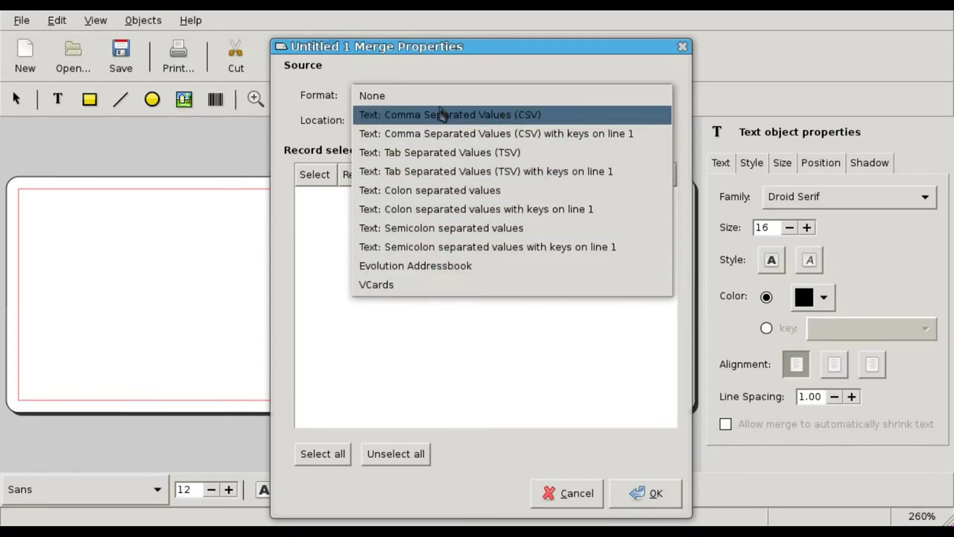
Set the merge format to CSV with ad.csv as the data source
{"action": "left_click", "coordinate": [485, 114]}
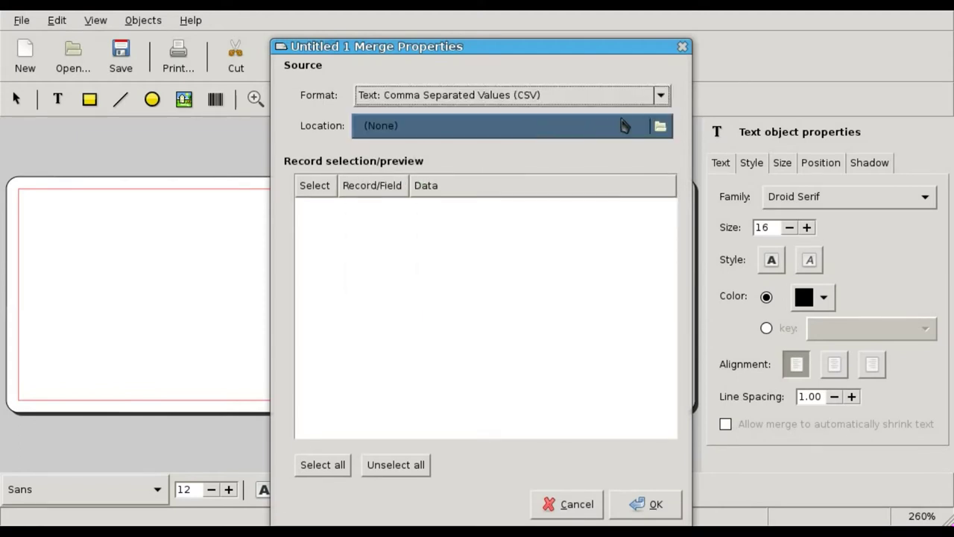
{"action": "left_click", "coordinate": [623, 125]}
{"action": "left_click", "coordinate": [390, 139]}
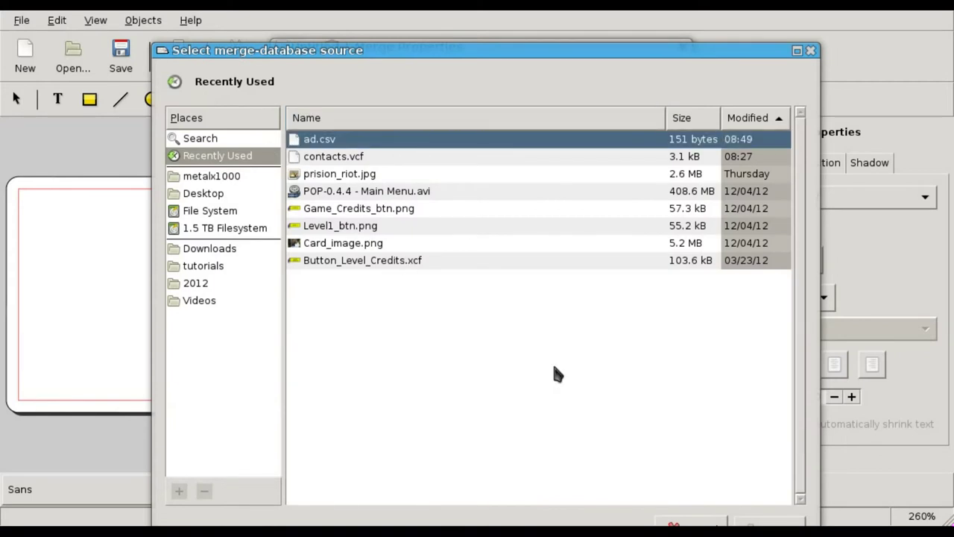
{"action": "left_click", "coordinate": [773, 521]}
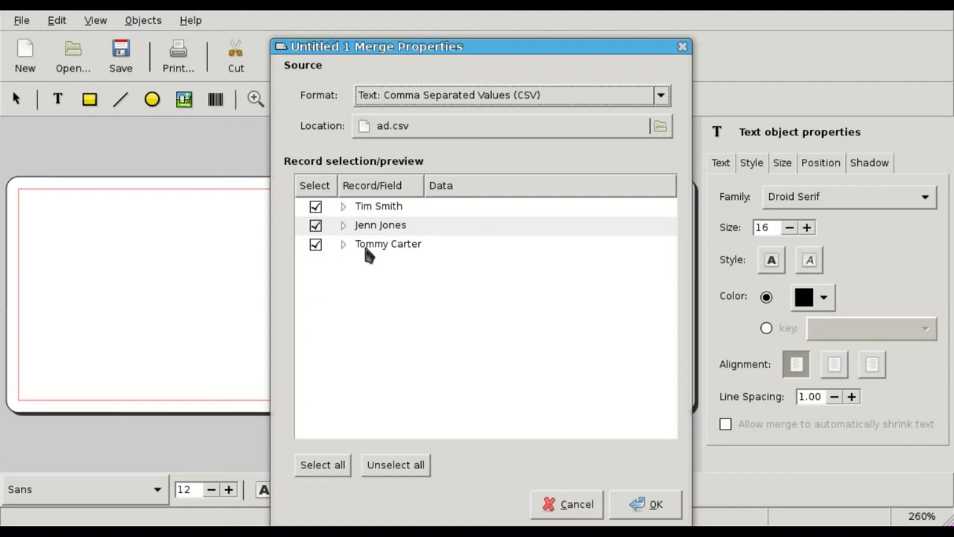
Expand the three contact records to view their fields, then accept the merge settings
{"action": "left_click", "coordinate": [344, 207]}
{"action": "left_click", "coordinate": [344, 282]}
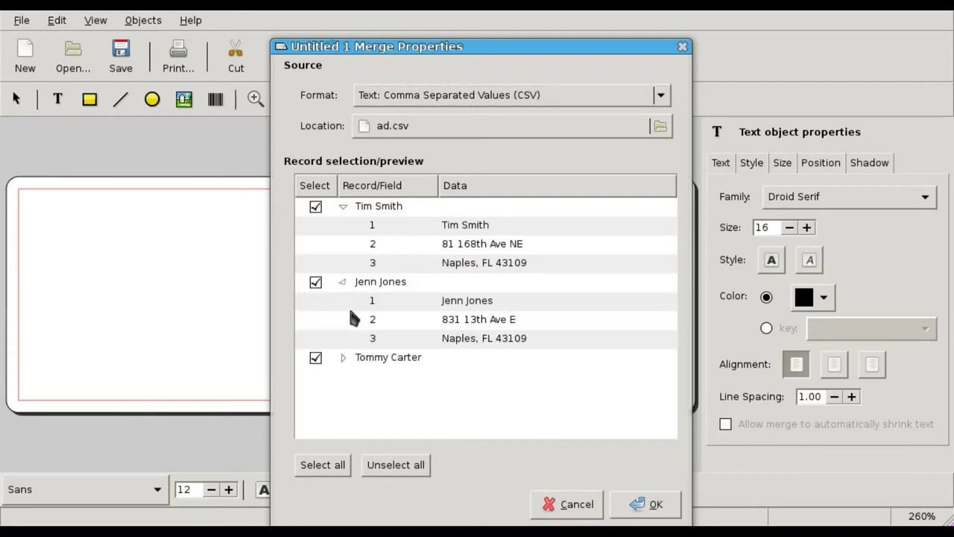
{"action": "left_click", "coordinate": [344, 357]}
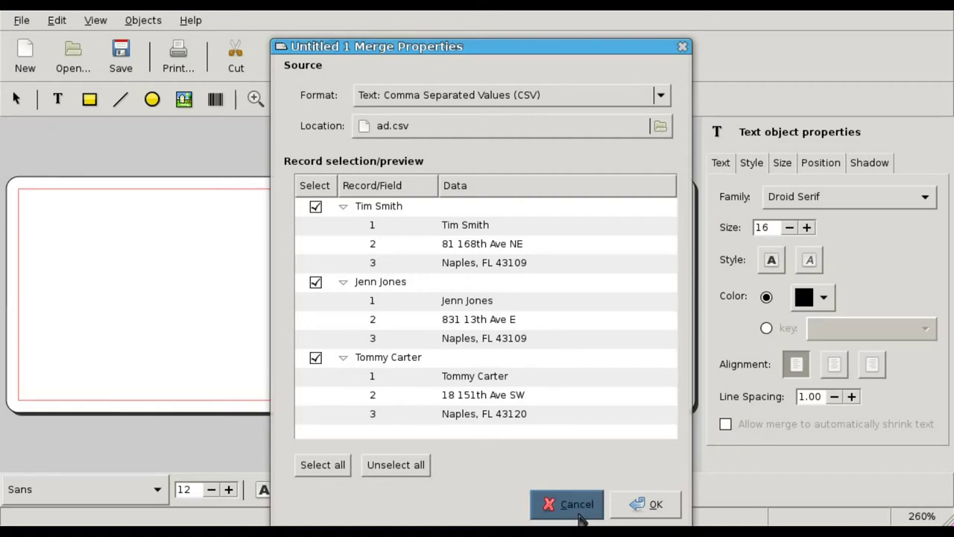
{"action": "left_click", "coordinate": [641, 505]}
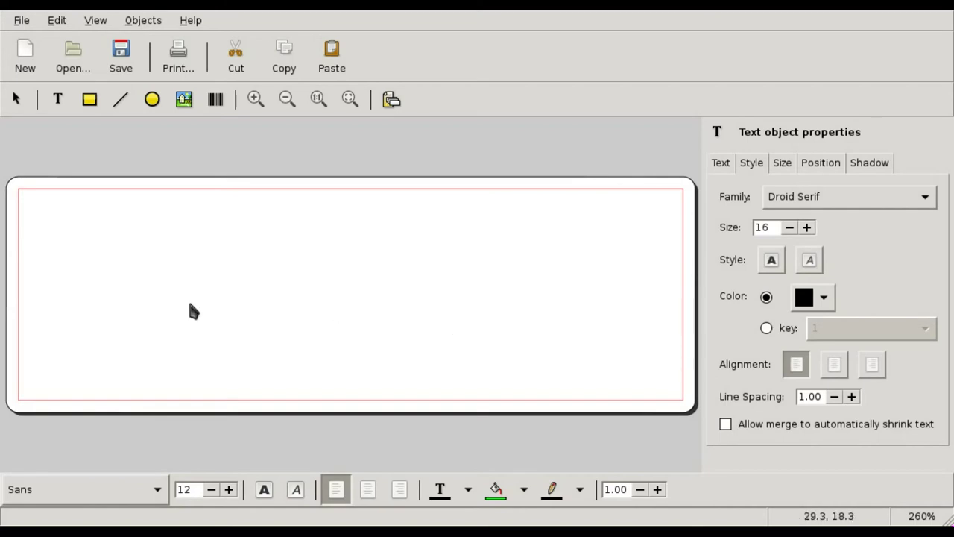
Add a text object and replace its placeholder with three ${} merge-field lines
{"action": "left_click", "coordinate": [61, 103]}
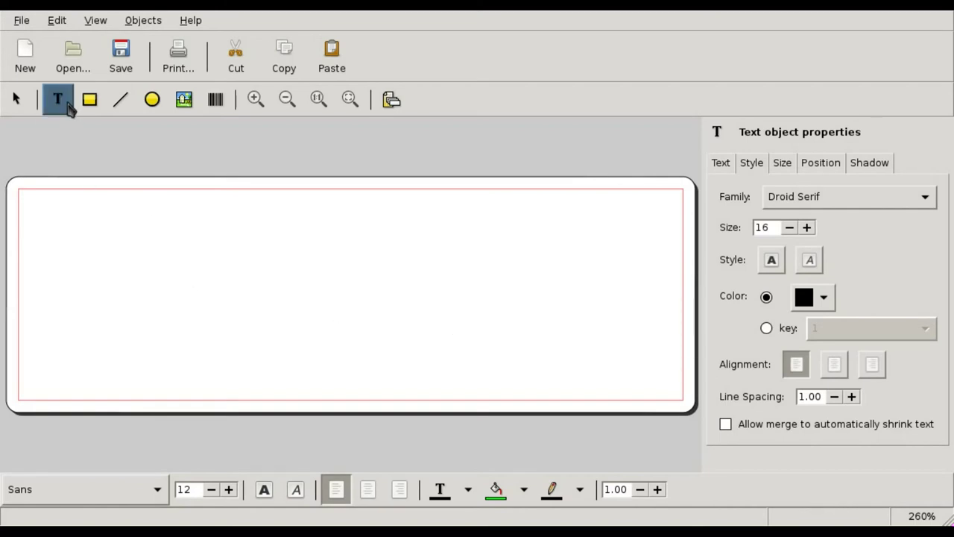
{"action": "left_click", "coordinate": [128, 241]}
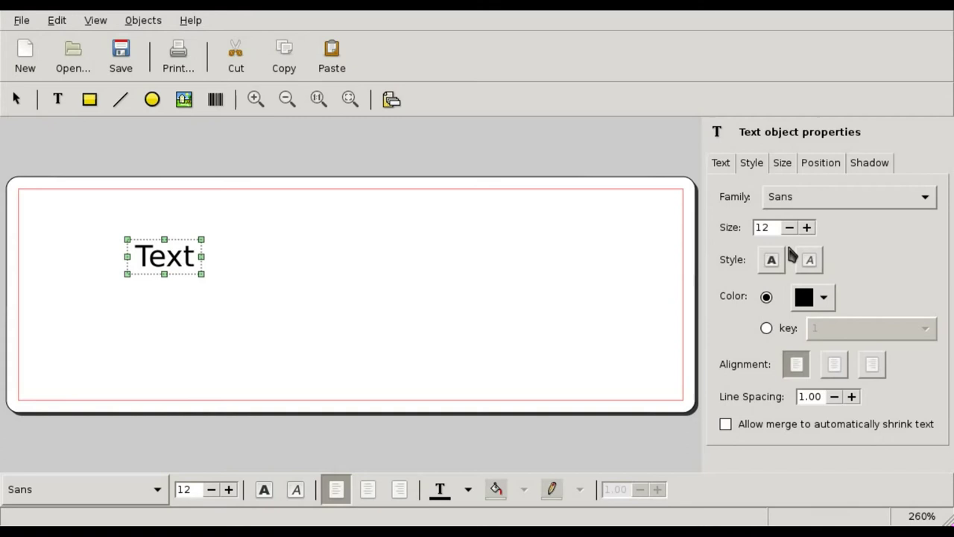
{"action": "left_click", "coordinate": [722, 163]}
{"action": "left_click_drag", "start_coordinate": [775, 211], "coordinate": [666, 184]}
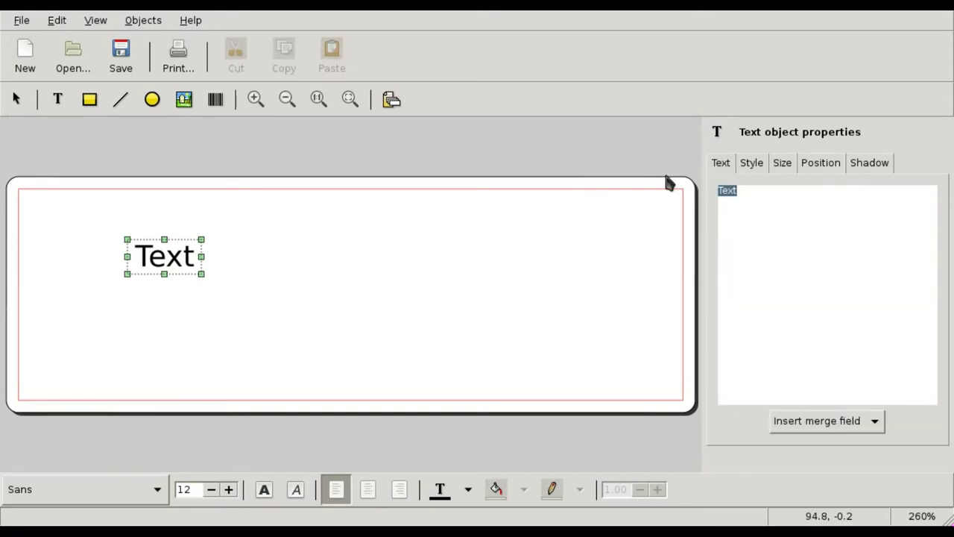
{"action": "type", "text": "${}"}
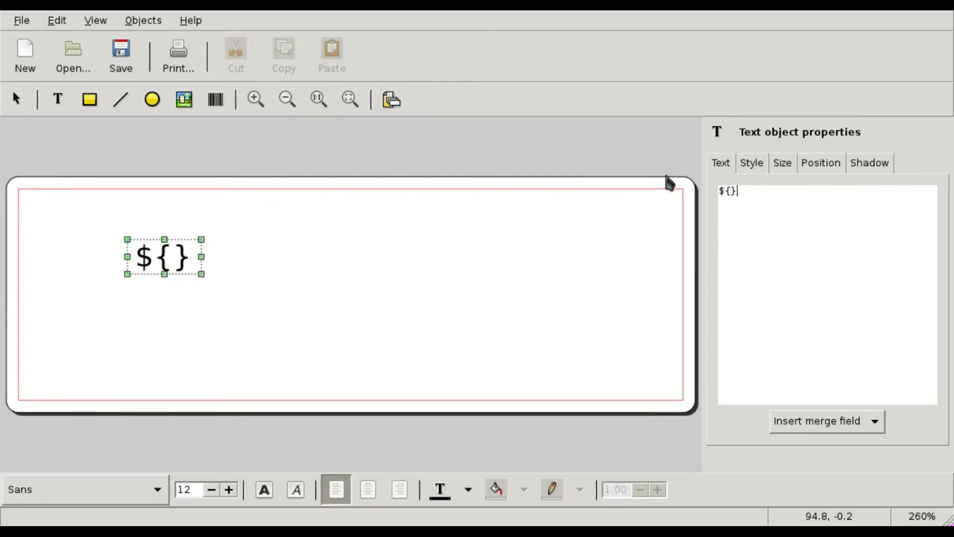
{"action": "key", "text": "Return"}
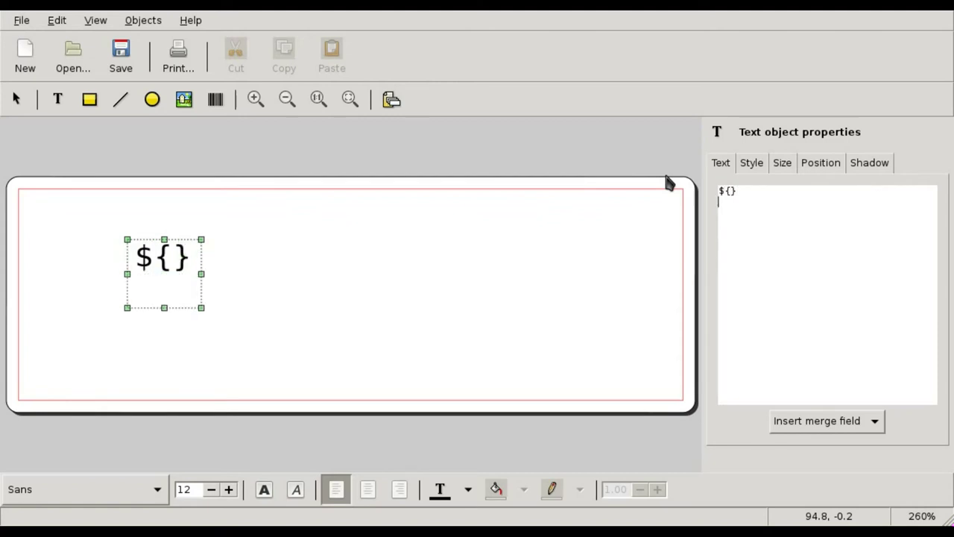
{"action": "type", "text": "${}"}
{"action": "key", "text": "Return"}
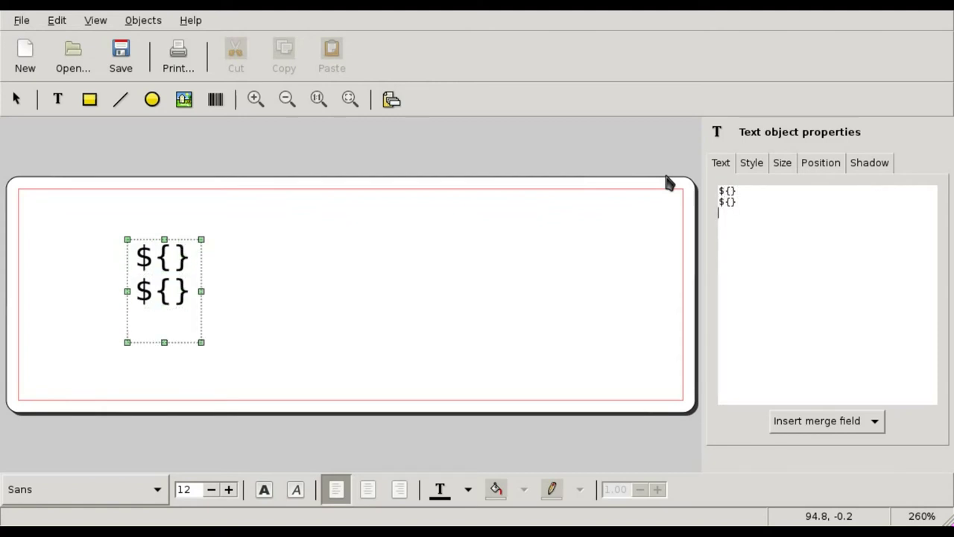
{"action": "type", "text": "${}"}
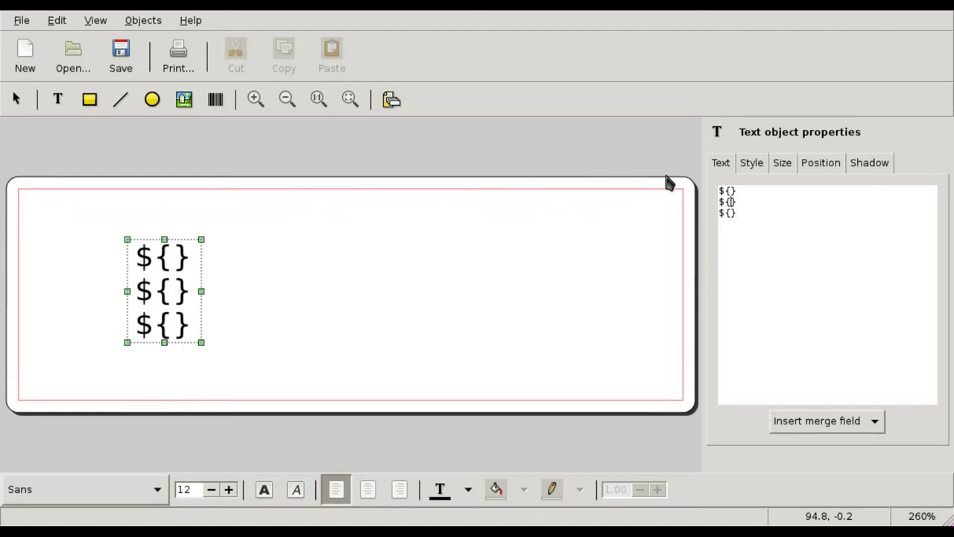
{"action": "type", "text": "1"}
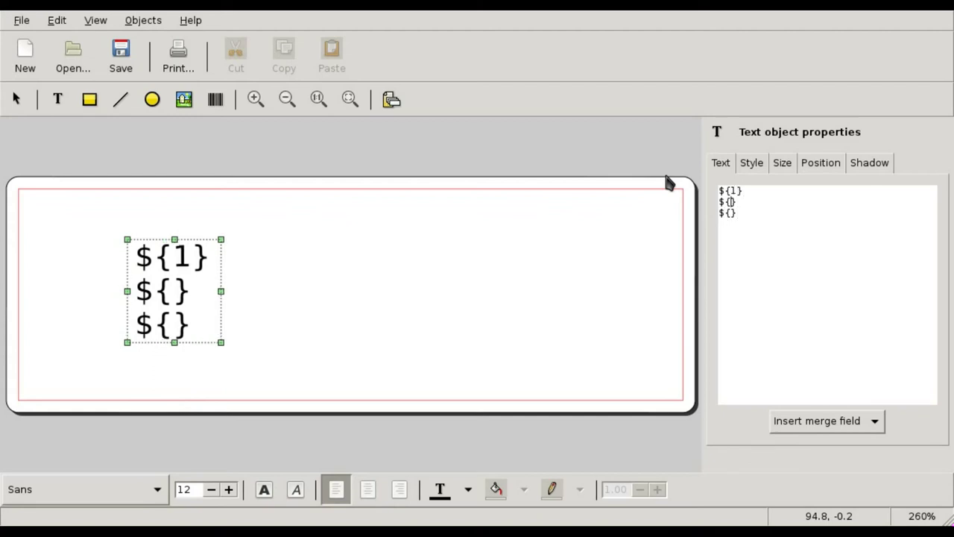
{"action": "type", "text": "2"}
{"action": "type", "text": "3"}
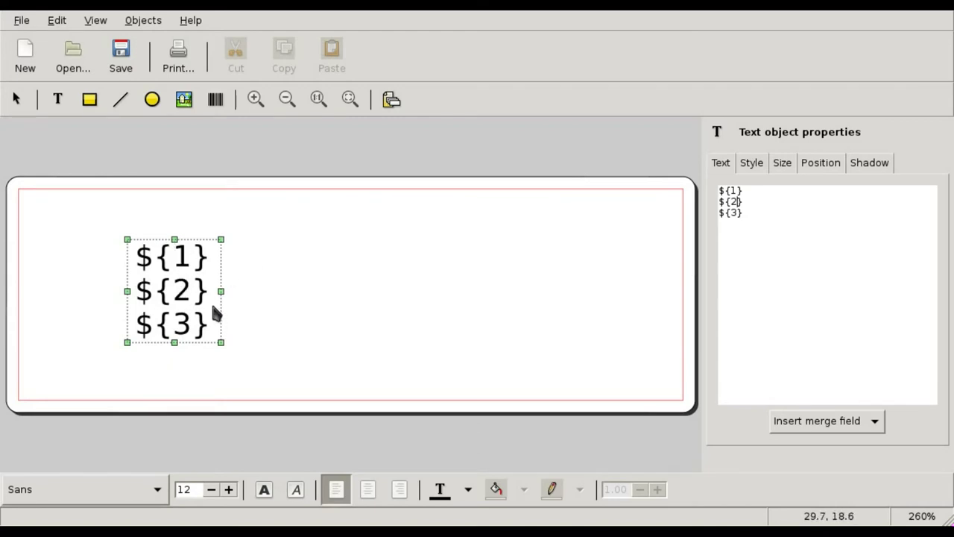
{"action": "left_click", "coordinate": [179, 60]}
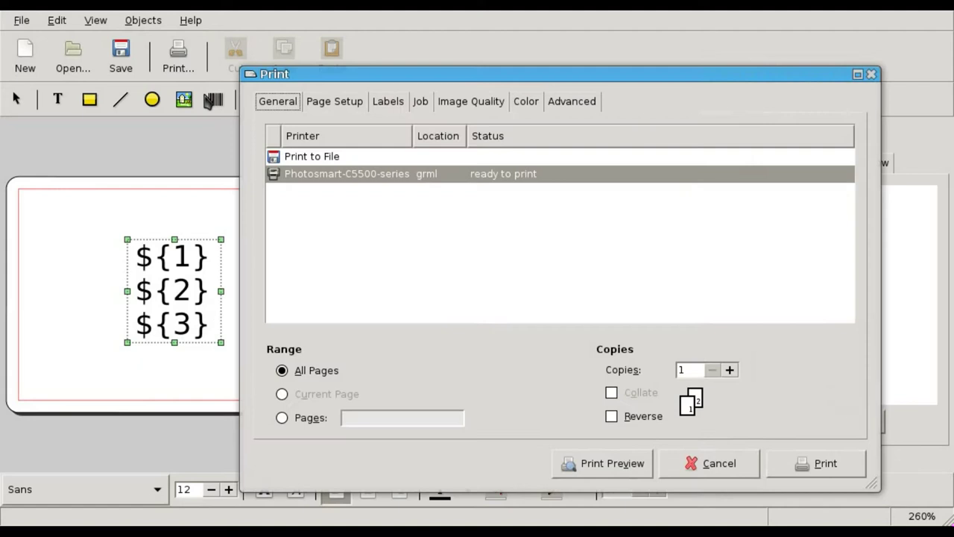
{"action": "left_click", "coordinate": [613, 463]}
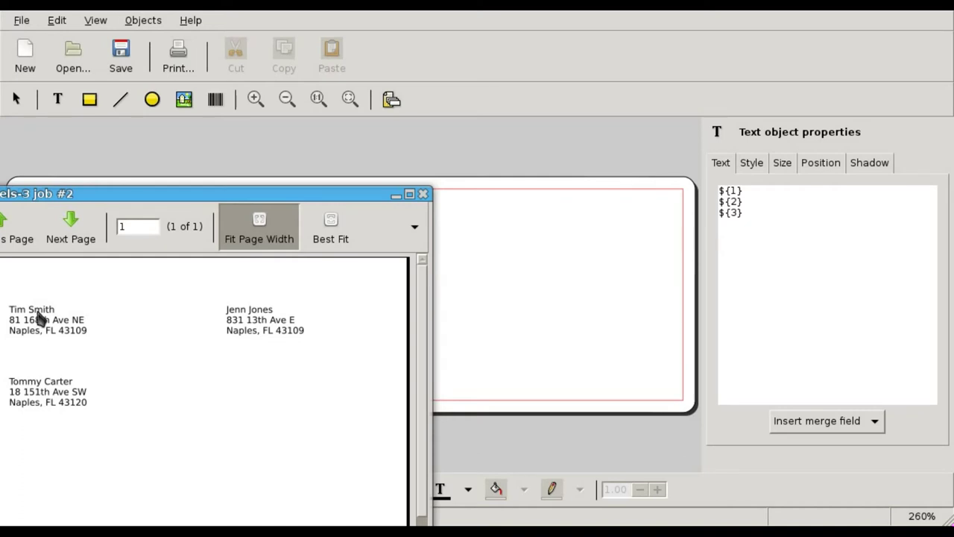
{"action": "left_click_drag", "start_coordinate": [208, 194], "coordinate": [416, 81]}
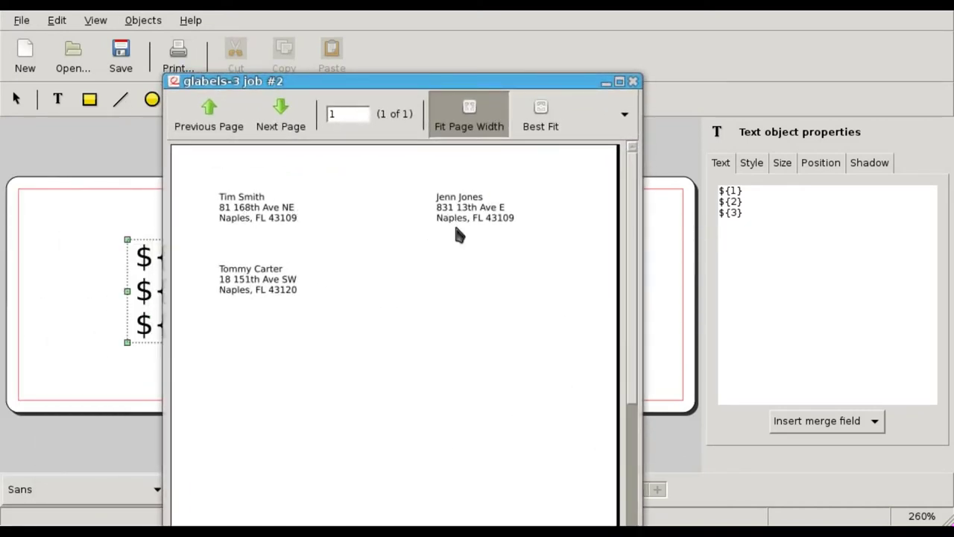
{"action": "left_click", "coordinate": [633, 81]}
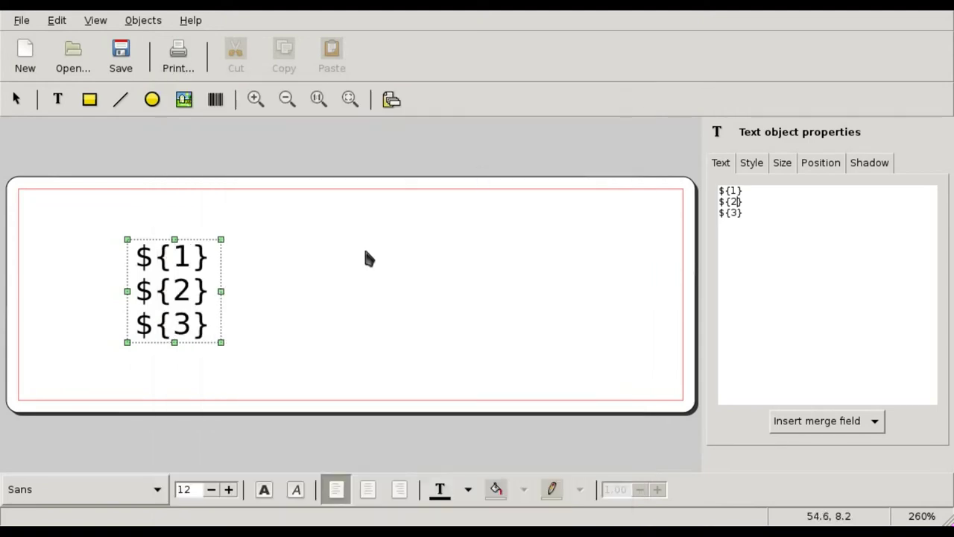
Swap the first two field numbers to ${2} and ${1} and check the merged print preview
{"action": "double_click", "coordinate": [736, 191]}
{"action": "type", "text": "2"}
{"action": "key", "text": "BackSpace"}
{"action": "type", "text": "1"}
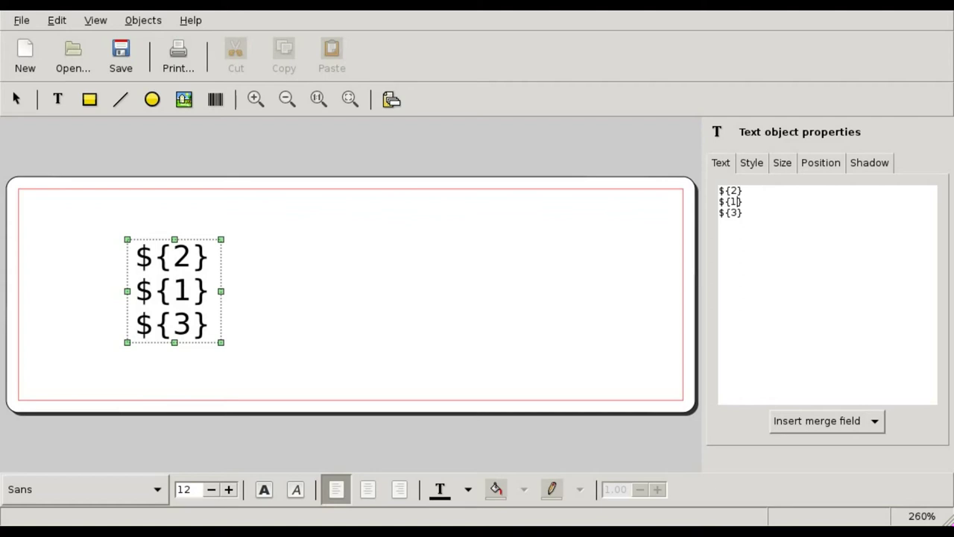
{"action": "left_click", "coordinate": [179, 67]}
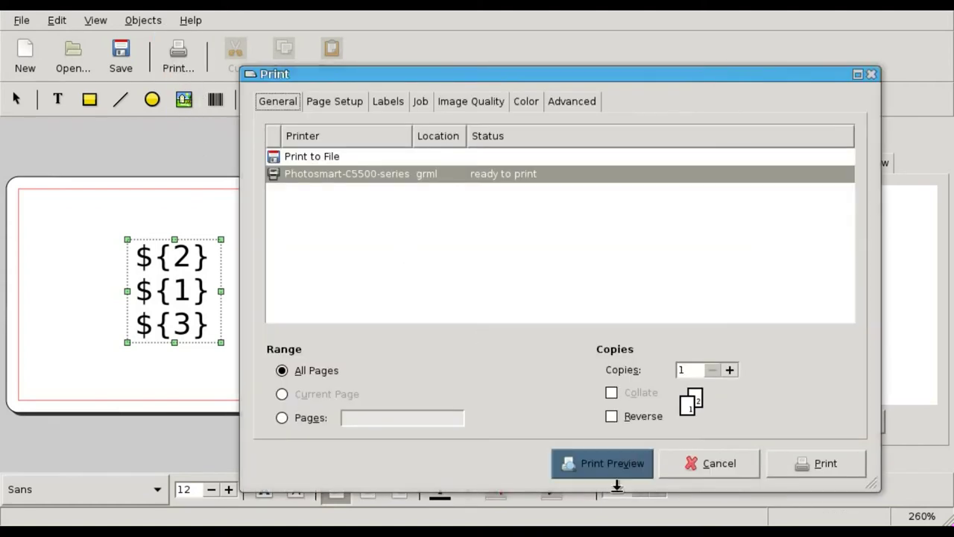
{"action": "left_click", "coordinate": [629, 470]}
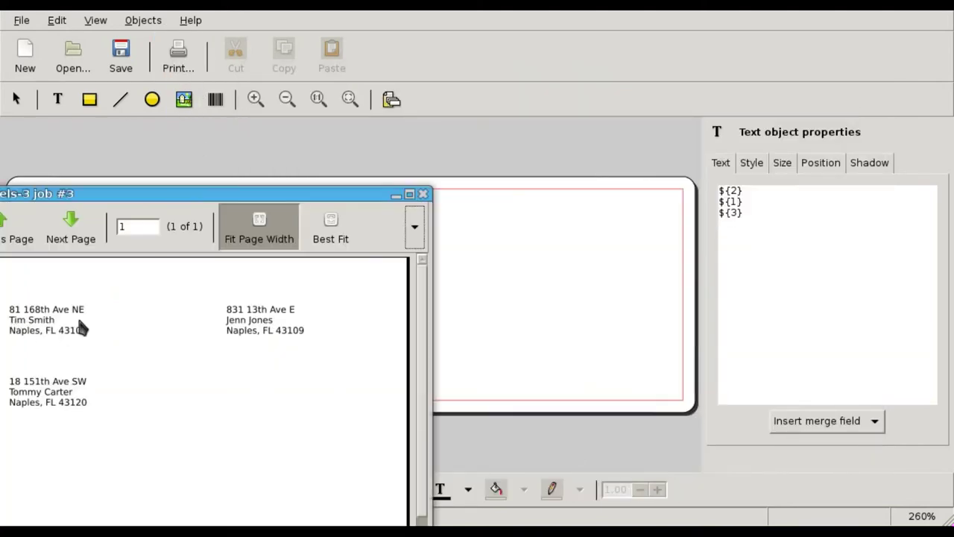
{"action": "left_click", "coordinate": [422, 194]}
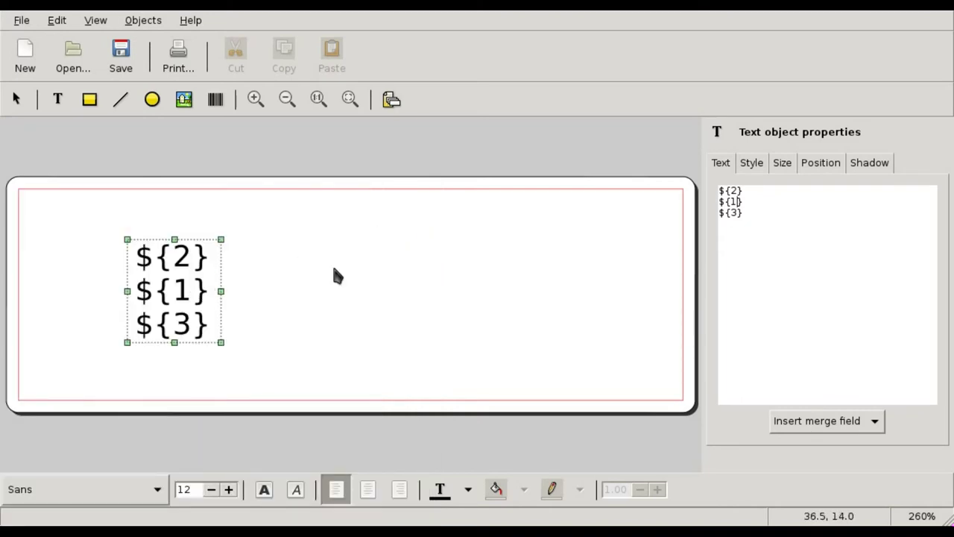
Restore ${1} and ${2}, prefix the first line with "Name:", and preview the merged labels
{"action": "key", "text": "BackSpace"}
{"action": "type", "text": "2"}
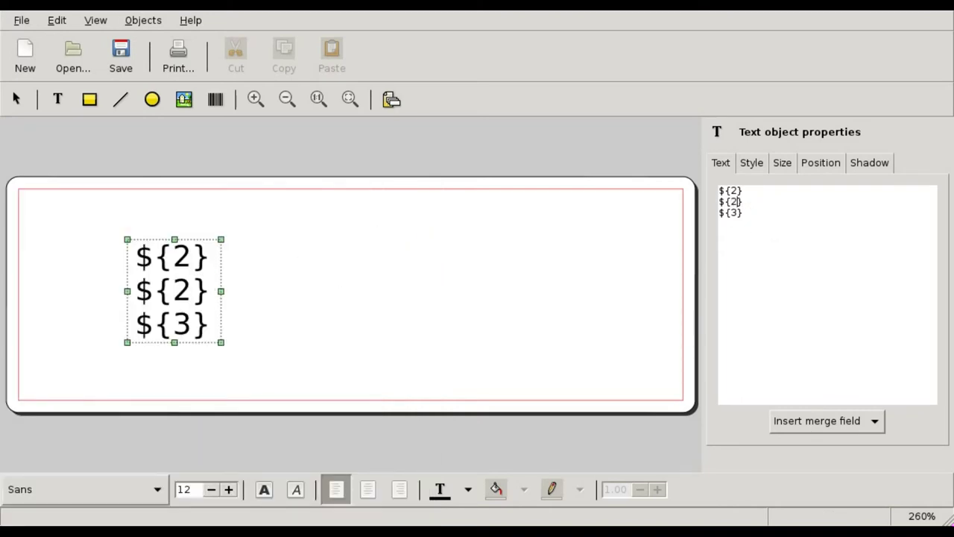
{"action": "left_click", "coordinate": [735, 191]}
{"action": "key", "text": "BackSpace"}
{"action": "type", "text": "1"}
{"action": "type", "text": "Name"}
{"action": "type", "text": ":"}
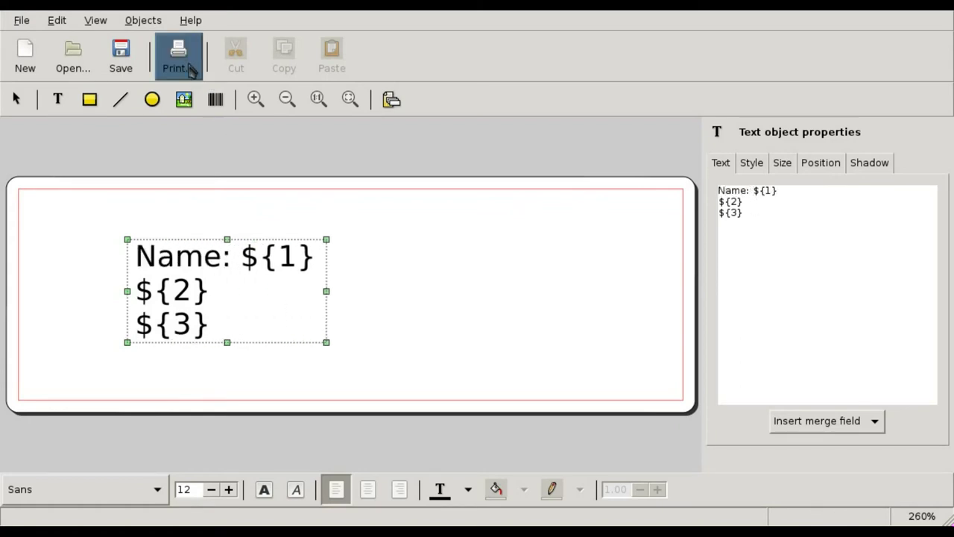
{"action": "left_click", "coordinate": [179, 56]}
{"action": "left_click", "coordinate": [630, 464]}
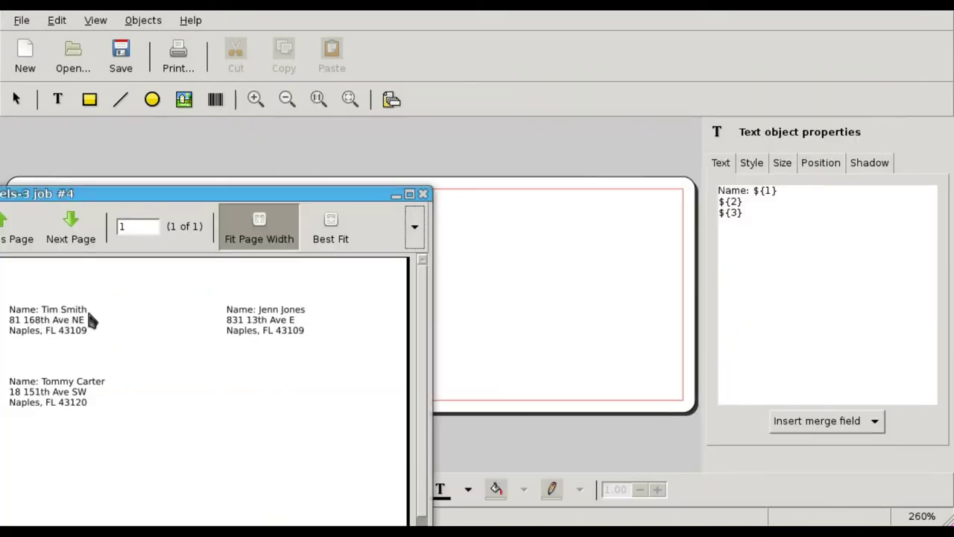
{"action": "left_click_drag", "start_coordinate": [196, 197], "coordinate": [423, 317]}
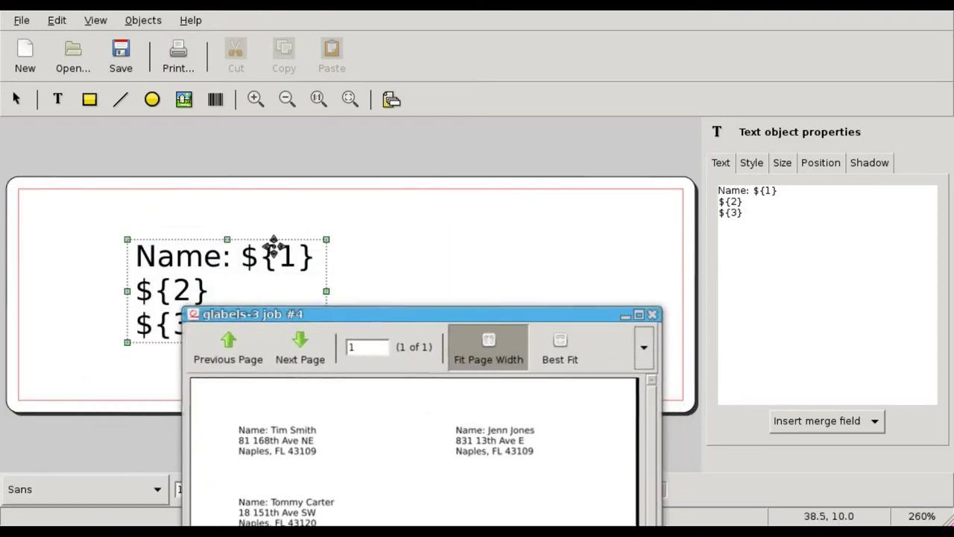
{"action": "left_click", "coordinate": [654, 315]}
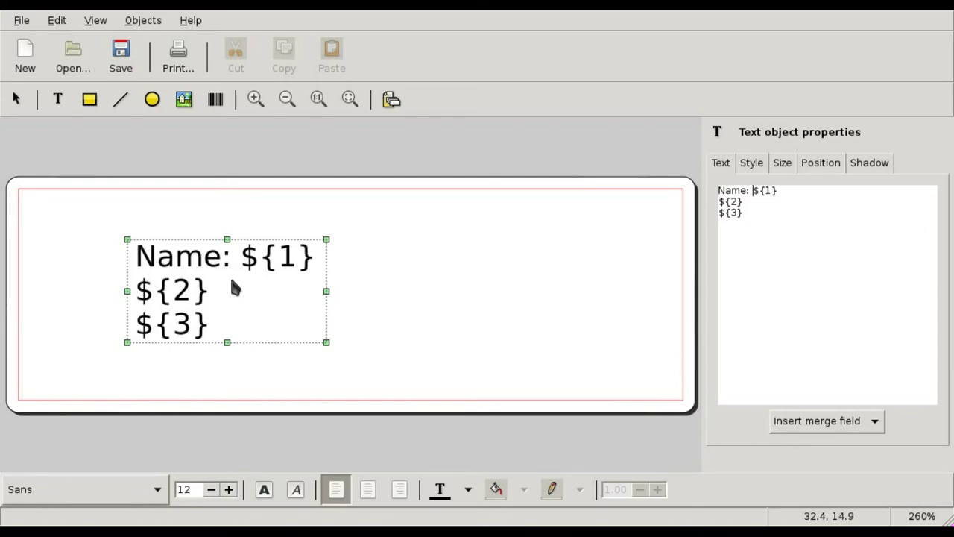
{"action": "left_click", "coordinate": [194, 104]}
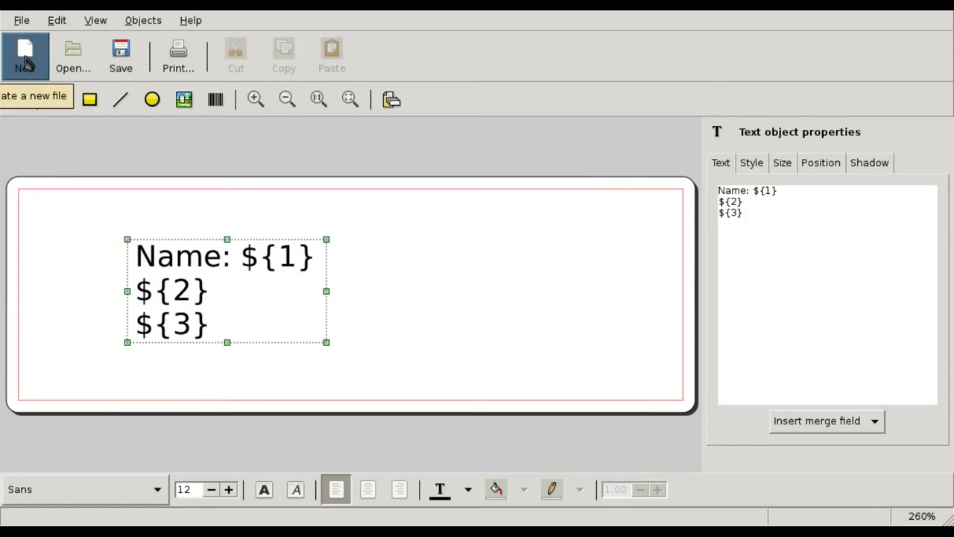
Create a new document from the #10 Envelope page-size template in rotated orientation
{"action": "left_click", "coordinate": [26, 60]}
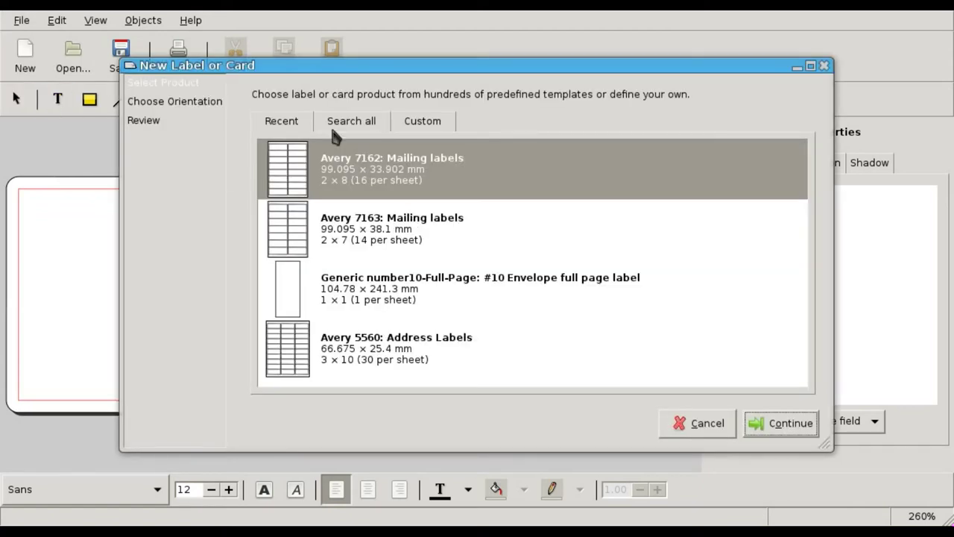
{"action": "left_click", "coordinate": [330, 124]}
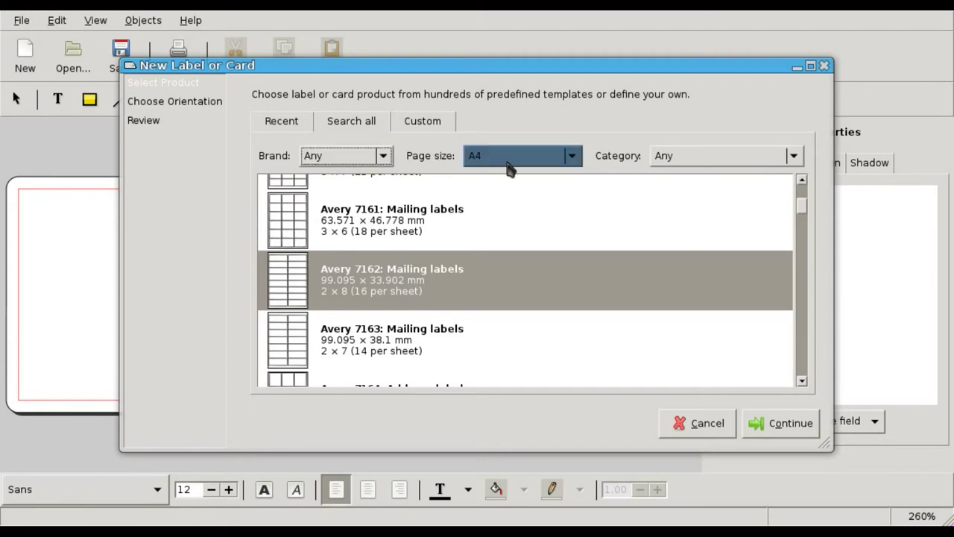
{"action": "scroll", "coordinate": [571, 158], "scroll_direction": "up", "scroll_amount": 1}
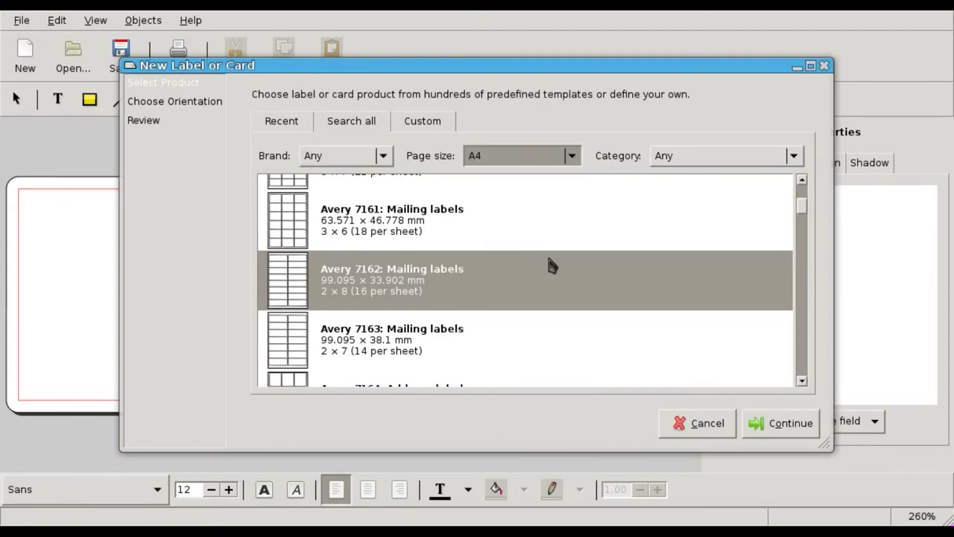
{"action": "left_click", "coordinate": [572, 158]}
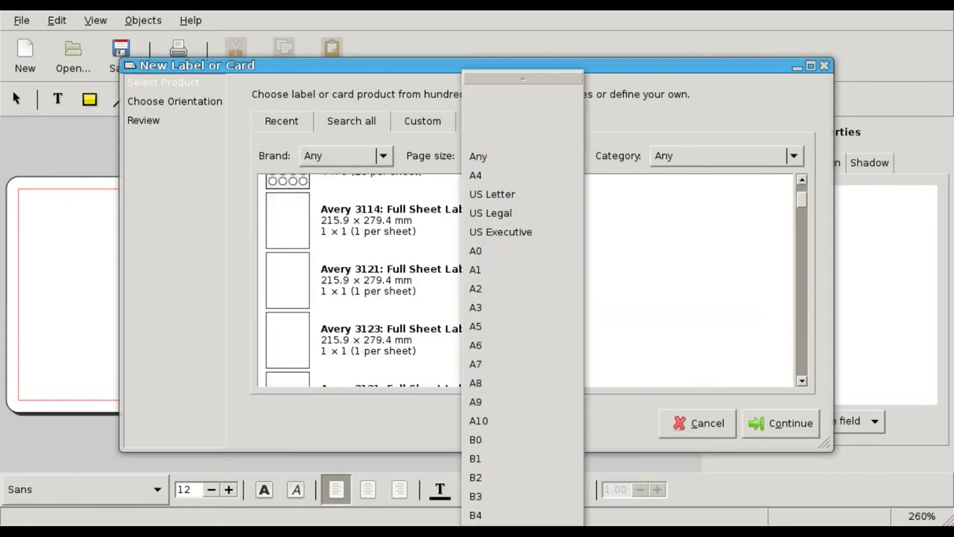
{"action": "key", "text": "Return"}
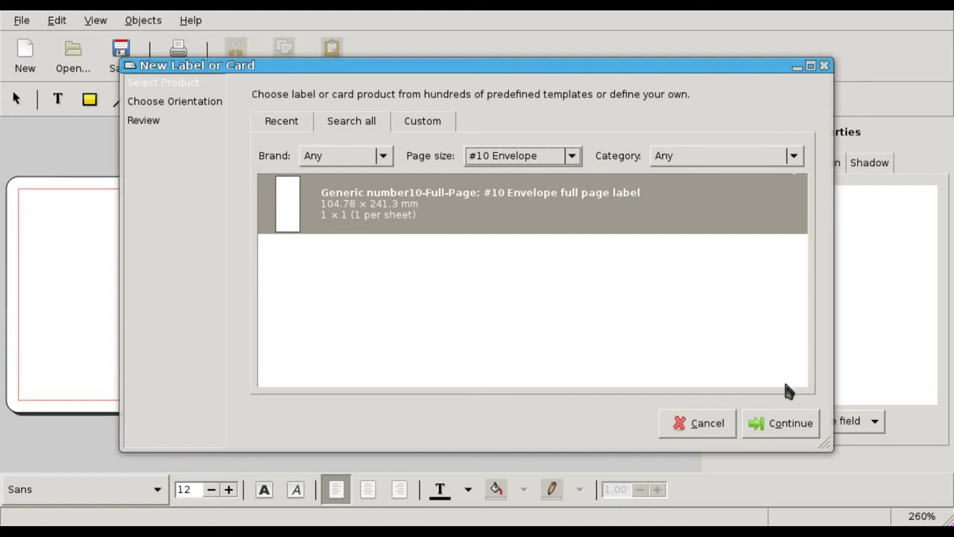
{"action": "left_click", "coordinate": [783, 431]}
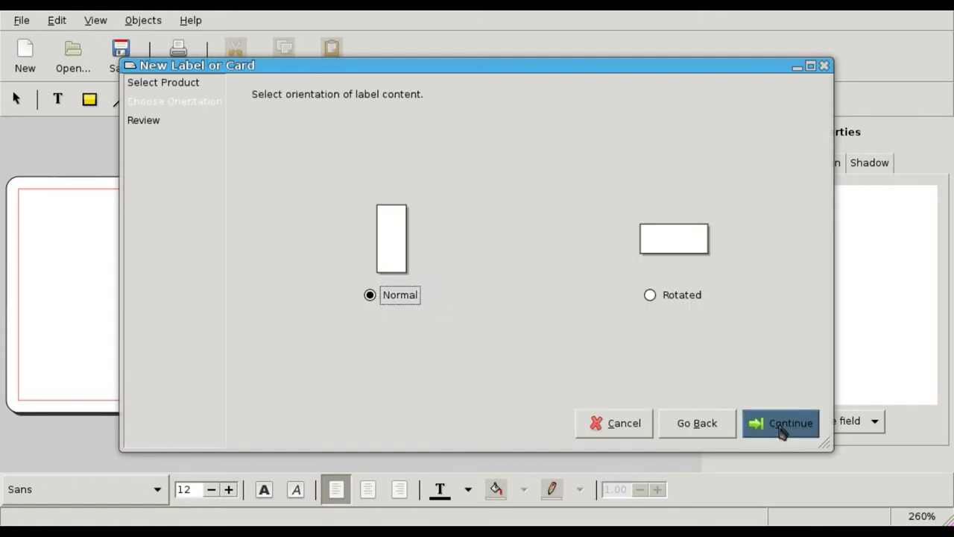
{"action": "left_click", "coordinate": [674, 296]}
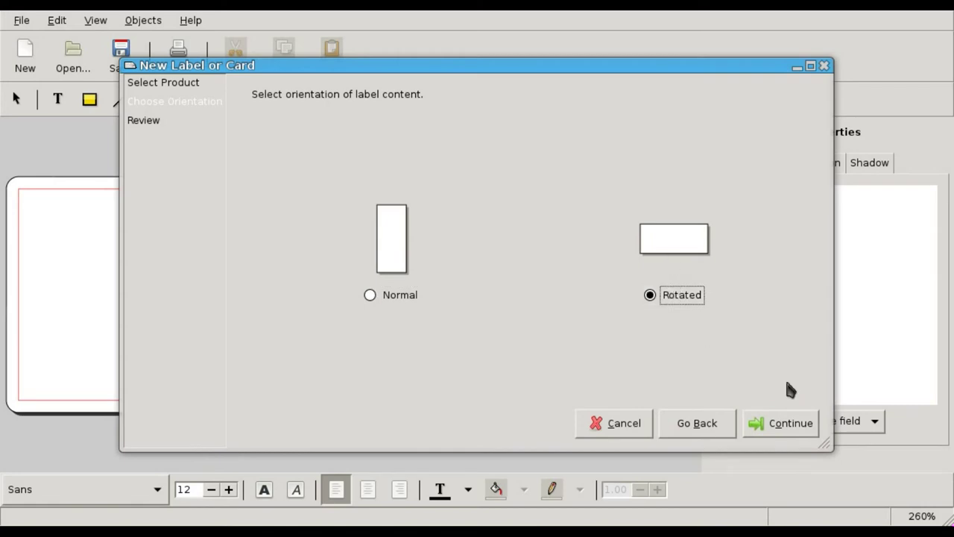
{"action": "left_click", "coordinate": [793, 421]}
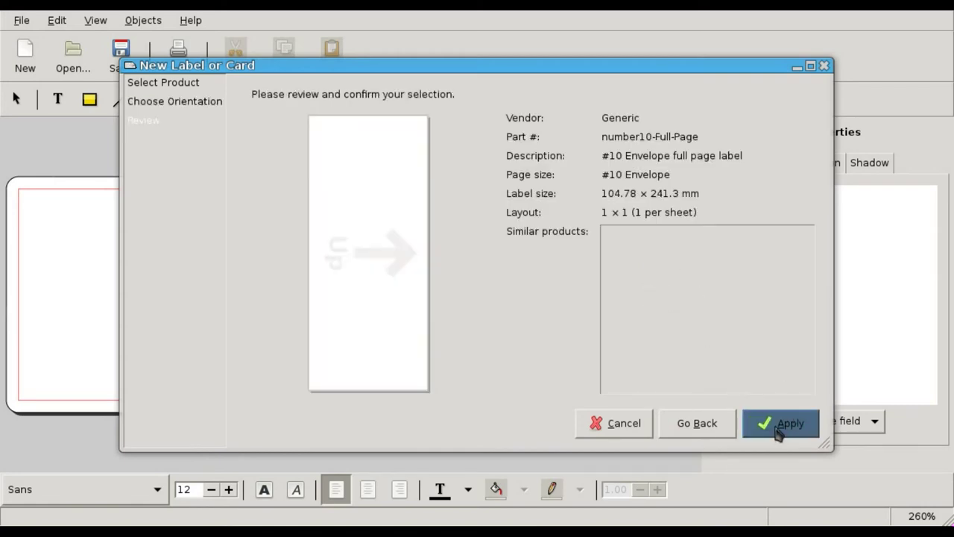
{"action": "left_click", "coordinate": [779, 431]}
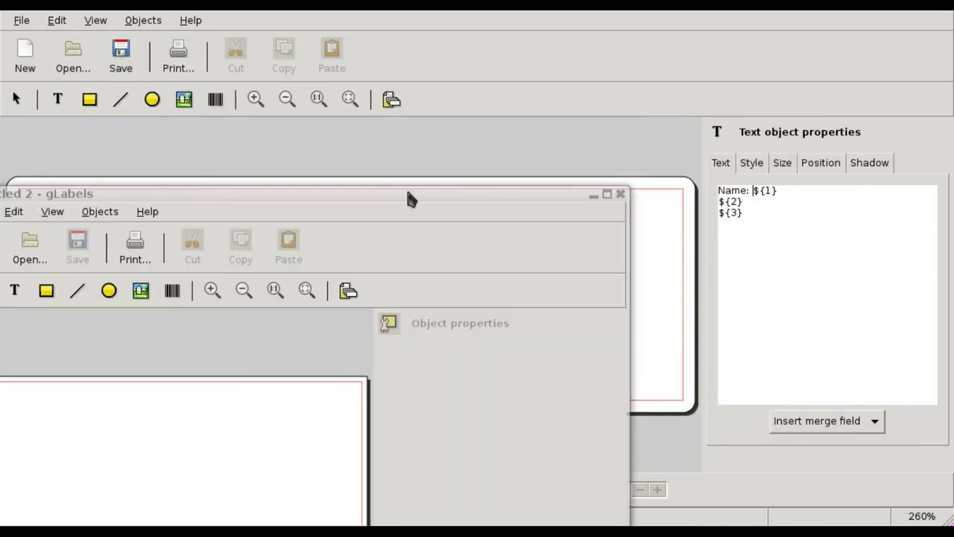
Enlarge the envelope window and add a three-line return address at the top-left: name, street, city/state/ZIP
{"action": "left_click_drag", "start_coordinate": [409, 199], "coordinate": [454, 2]}
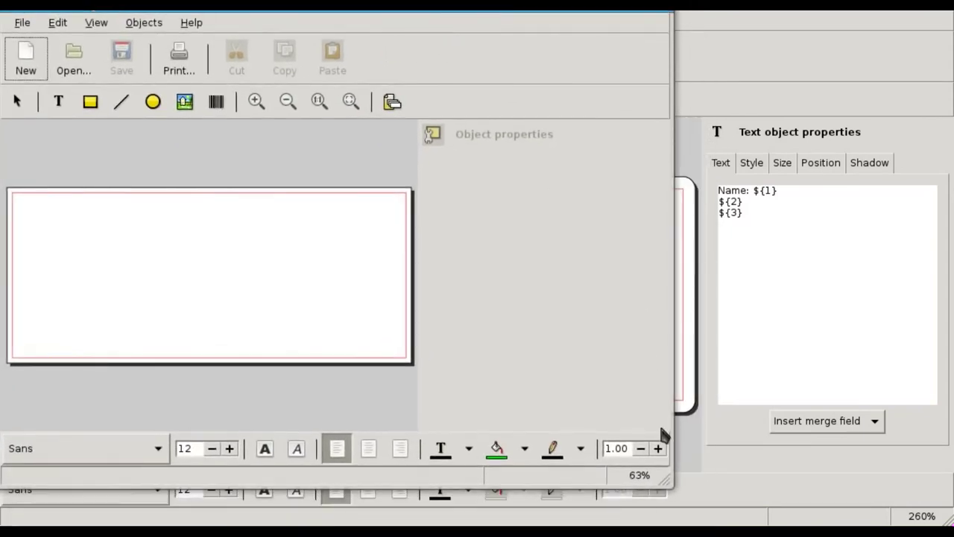
{"action": "left_click_drag", "start_coordinate": [668, 481], "coordinate": [947, 516]}
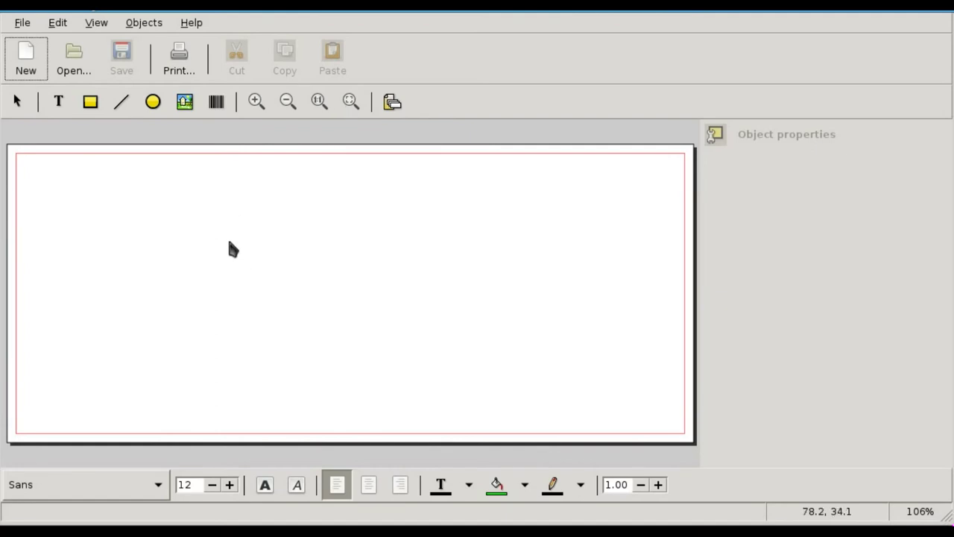
{"action": "left_click", "coordinate": [59, 102]}
{"action": "left_click", "coordinate": [24, 162]}
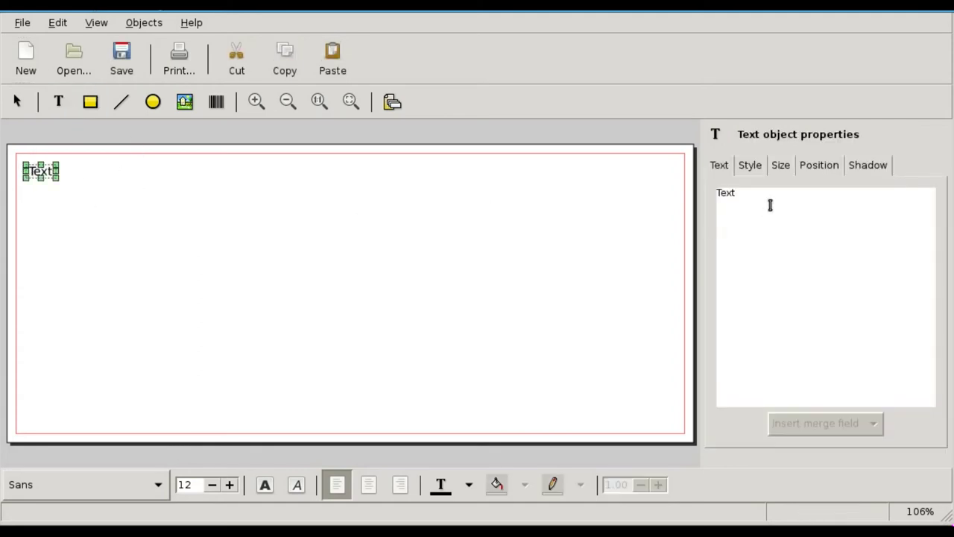
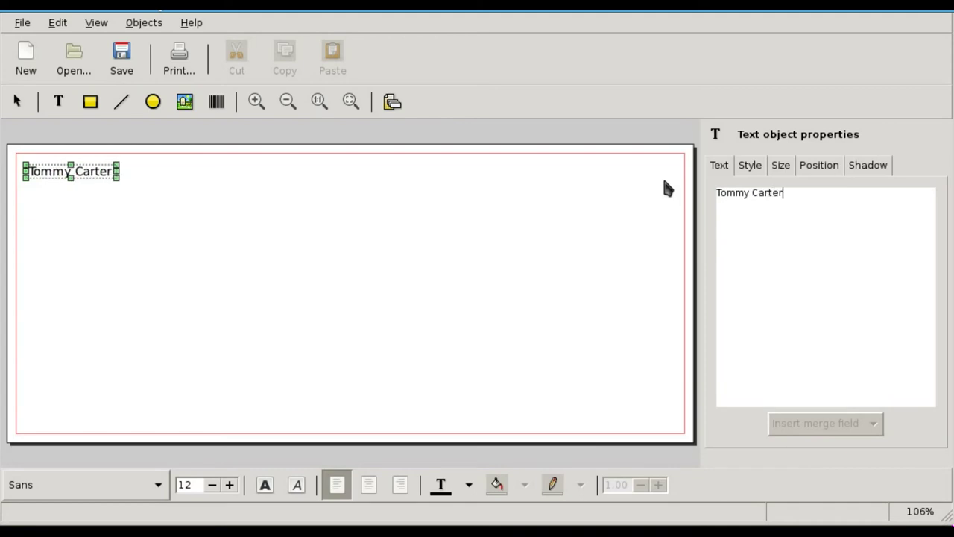
{"action": "key", "text": "Return"}
{"action": "type", "text": "123 "}
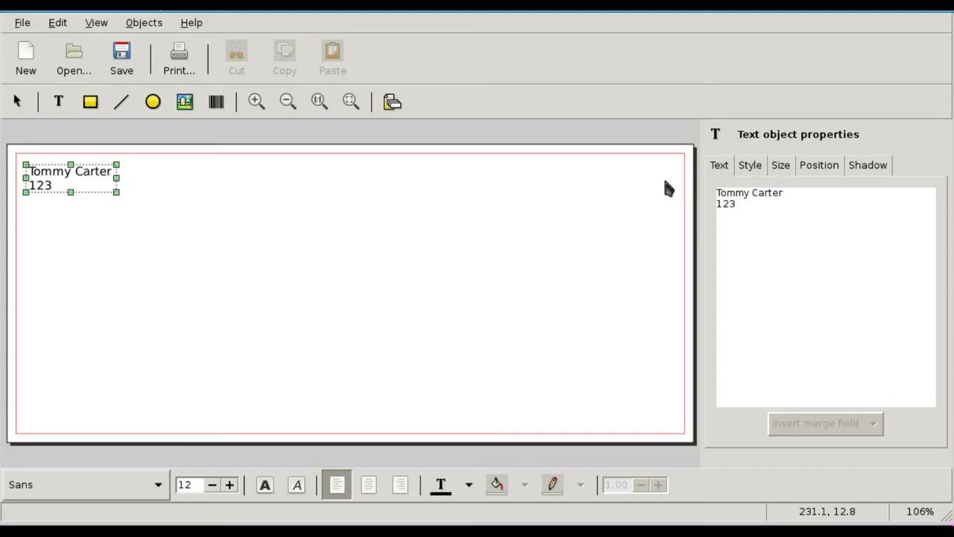
{"action": "type", "text": "Pines St"}
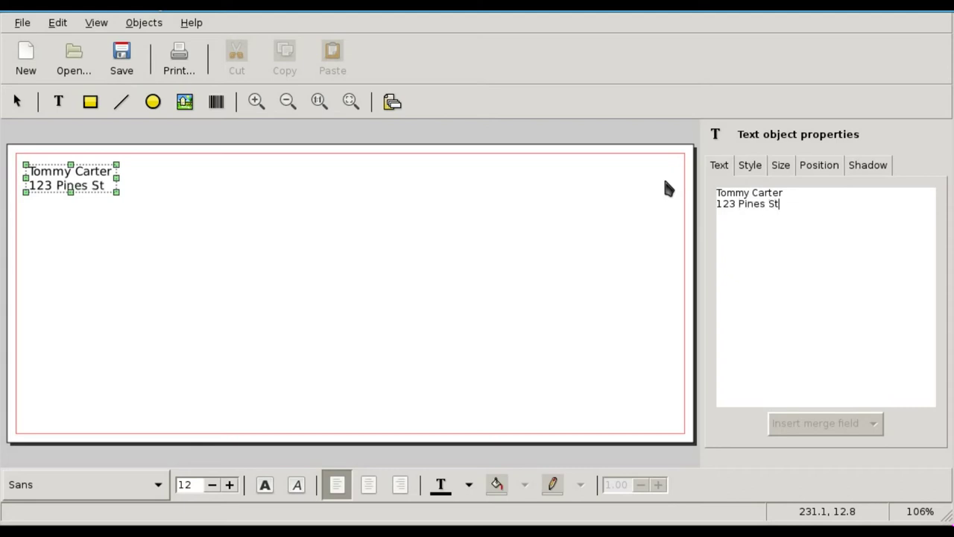
{"action": "key", "text": "Return"}
{"action": "type", "text": "Naples"}
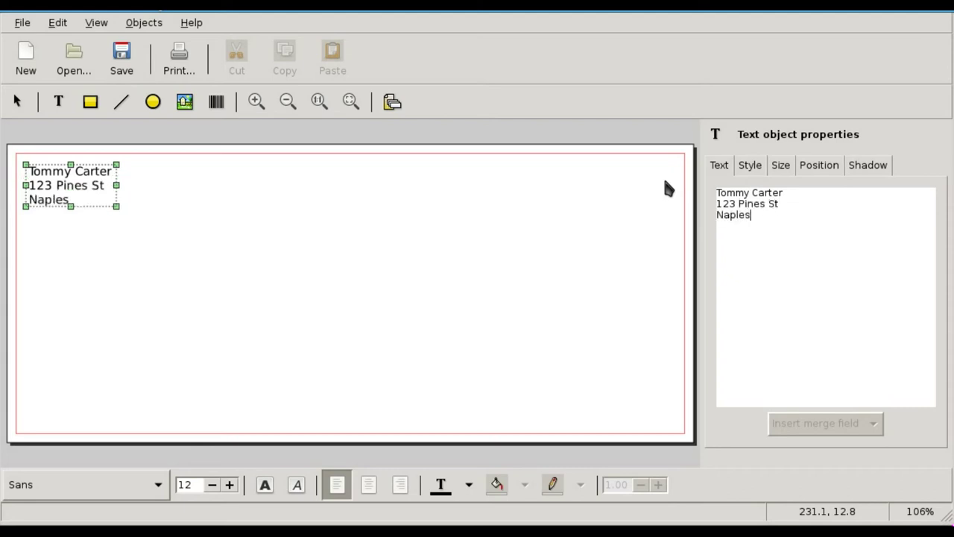
{"action": "type", "text": ", Fl 43120"}
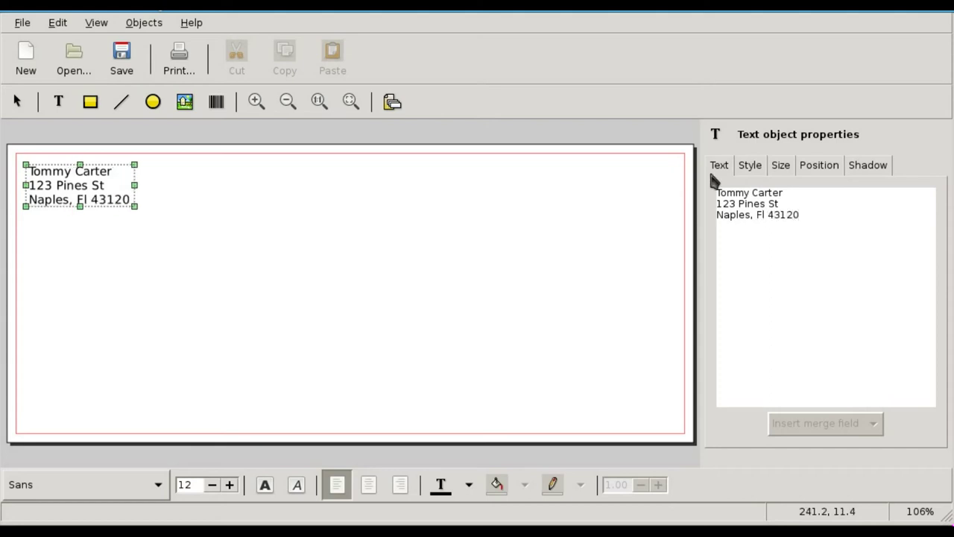
Raise the return address font size to 26
{"action": "left_click", "coordinate": [779, 167]}
{"action": "left_click", "coordinate": [750, 165]}
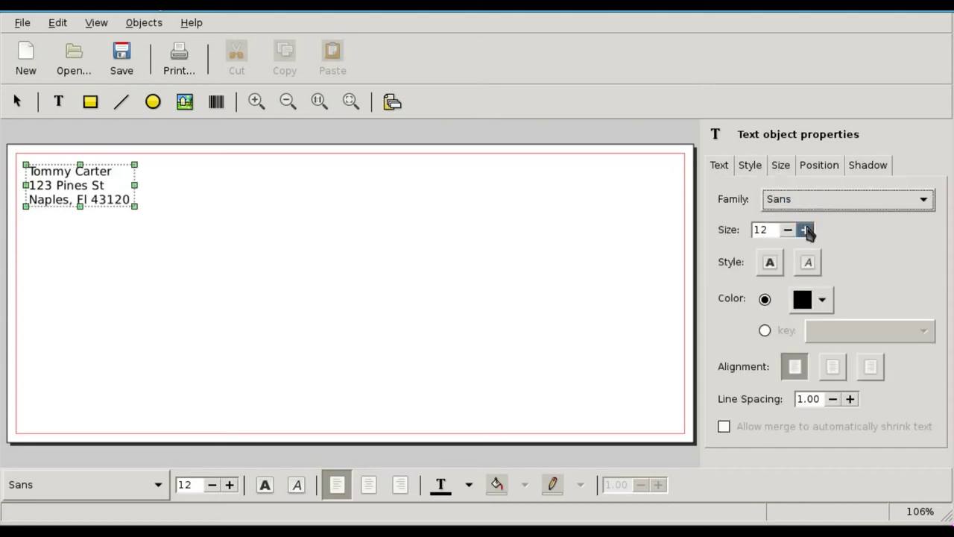
{"action": "left_click_drag", "start_coordinate": [805, 228], "coordinate": [805, 228]}
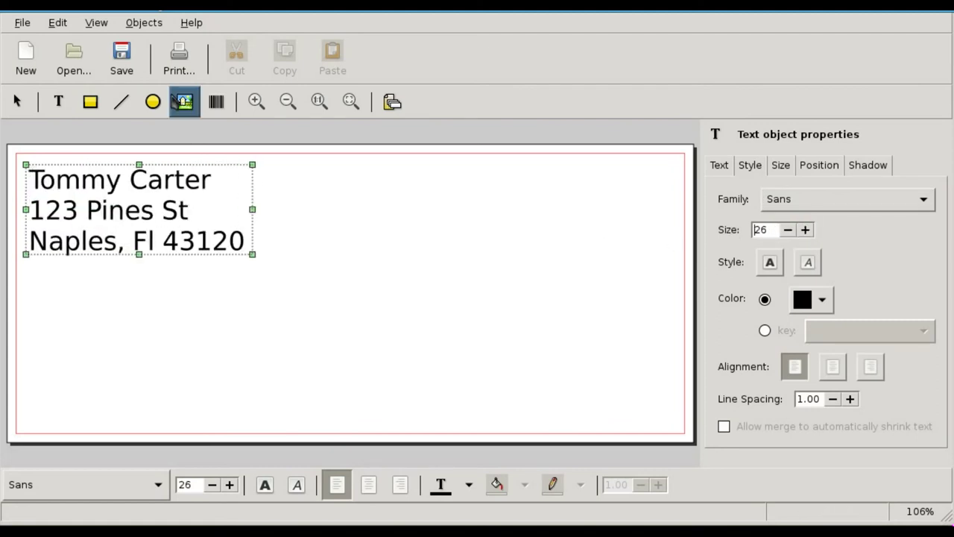
{"action": "left_click", "coordinate": [216, 102]}
{"action": "left_click", "coordinate": [46, 362]}
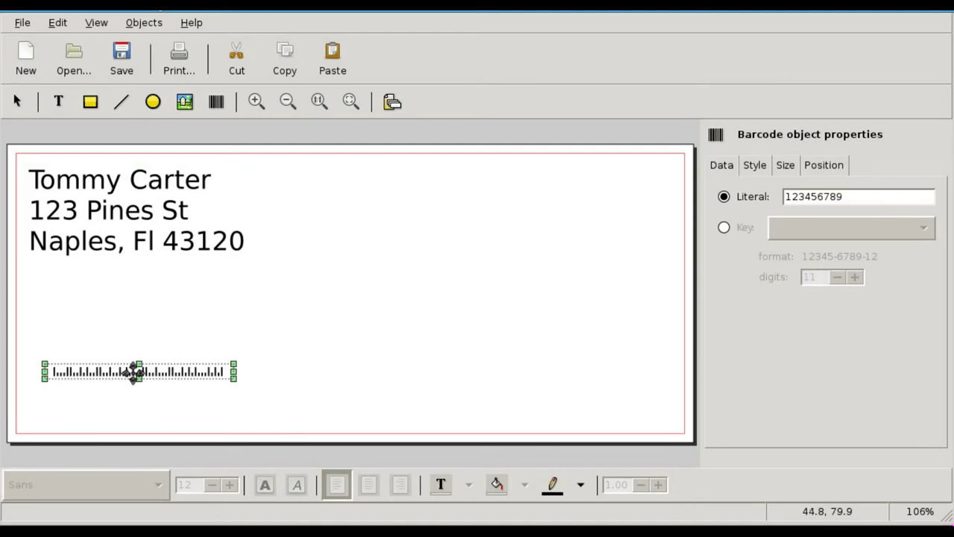
{"action": "left_click", "coordinate": [858, 199]}
{"action": "left_click_drag", "start_coordinate": [858, 199], "coordinate": [765, 188]}
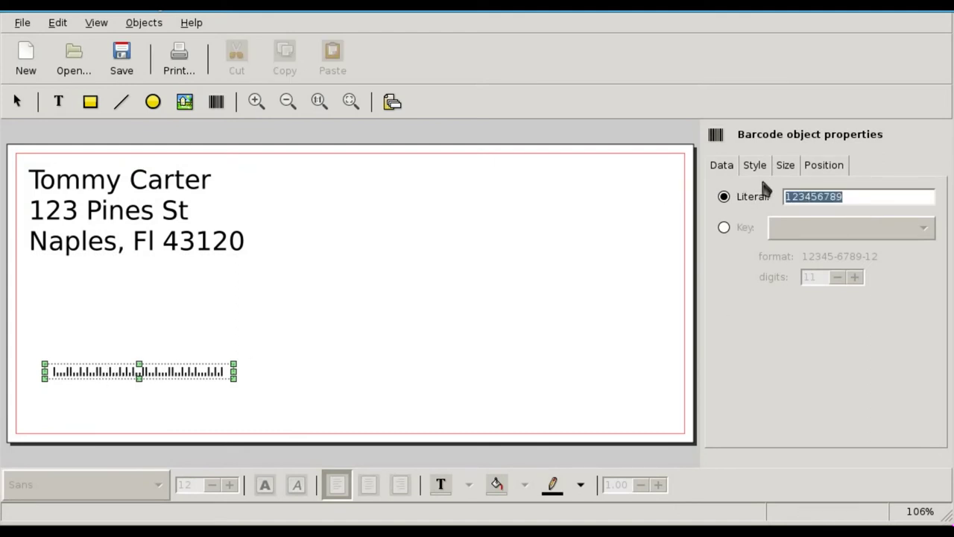
{"action": "type", "text": "6543516851"}
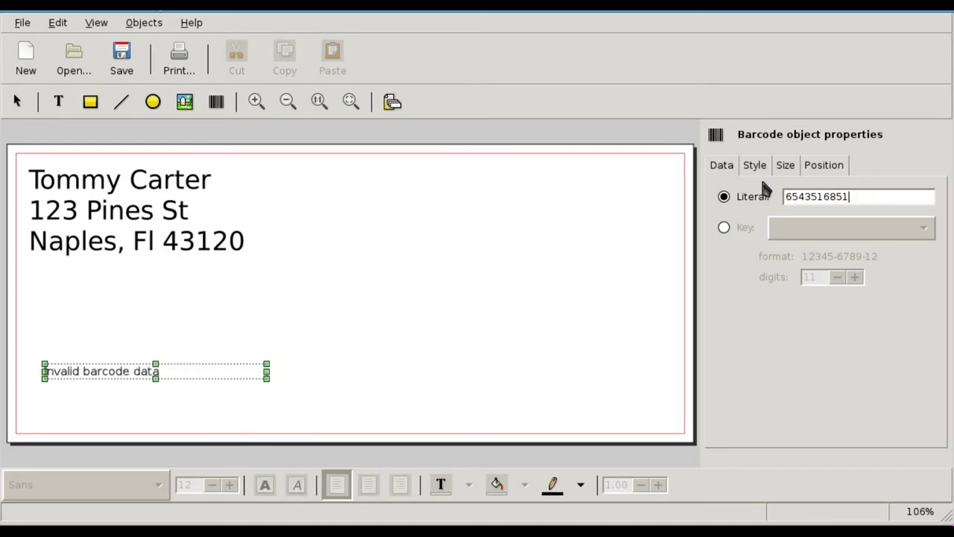
{"action": "type", "text": "3"}
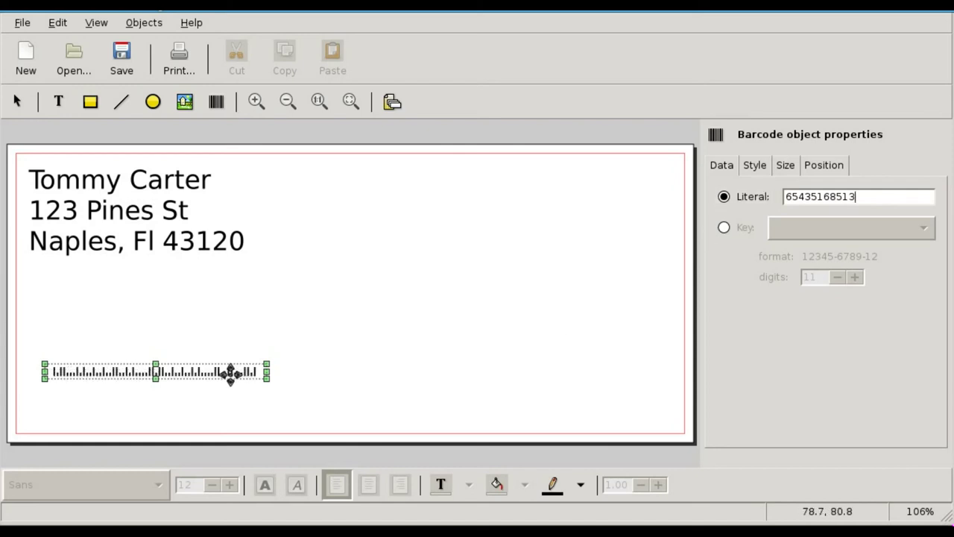
{"action": "left_click_drag", "start_coordinate": [228, 373], "coordinate": [217, 413]}
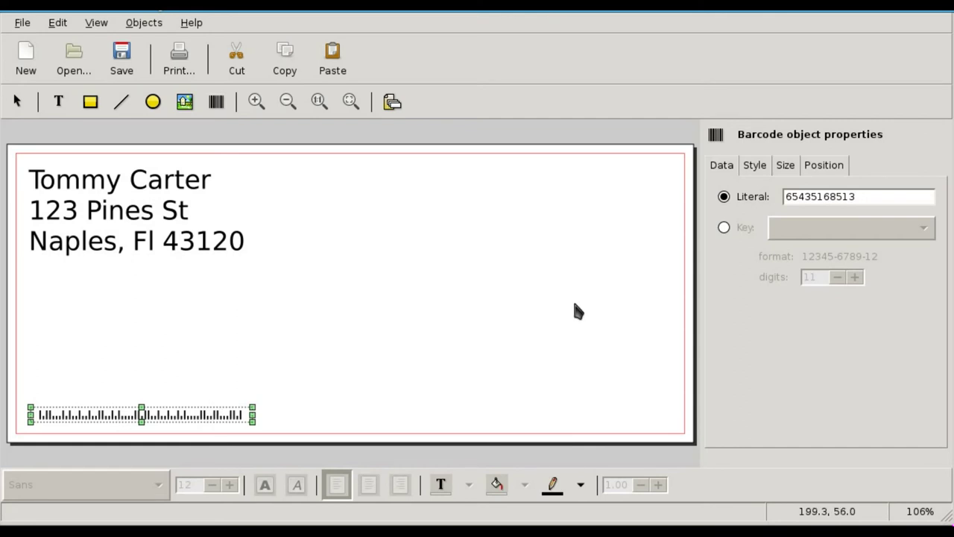
{"action": "key", "text": "Delete"}
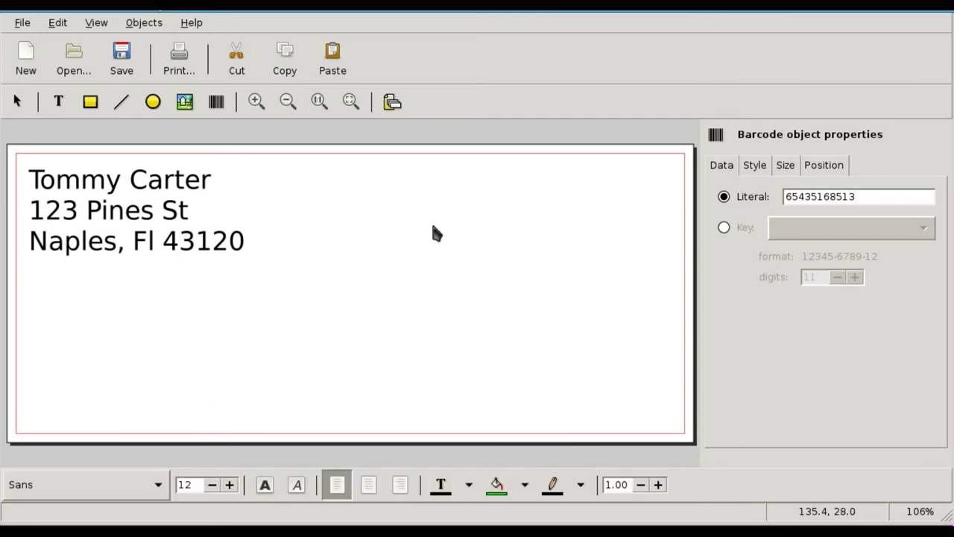
Draw a test ellipse below the return address and delete it
{"action": "left_click", "coordinate": [153, 101]}
{"action": "mouse_move", "coordinate": [161, 345]}
{"action": "left_mouse_down"}
{"action": "mouse_move", "coordinate": [275, 382]}
{"action": "mouse_move", "coordinate": [287, 417]}
{"action": "left_mouse_up"}
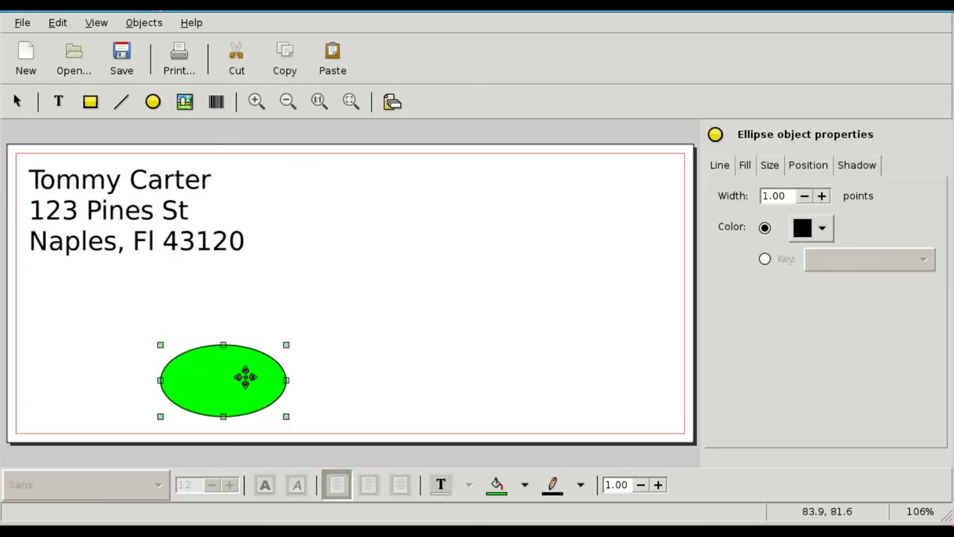
{"action": "key", "text": "Delete"}
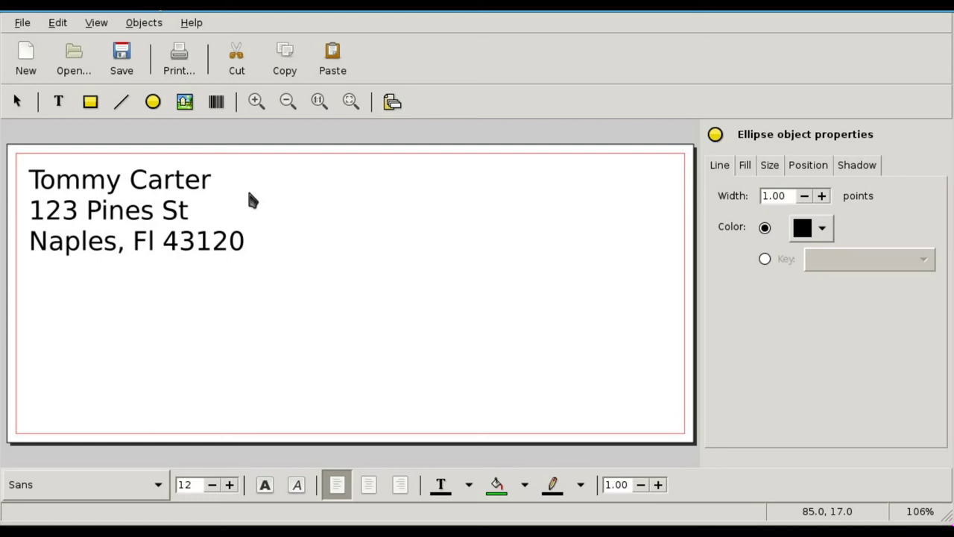
Place a text box mid-envelope containing ${1}, ${2} and ${3} on three lines
{"action": "left_click", "coordinate": [60, 106]}
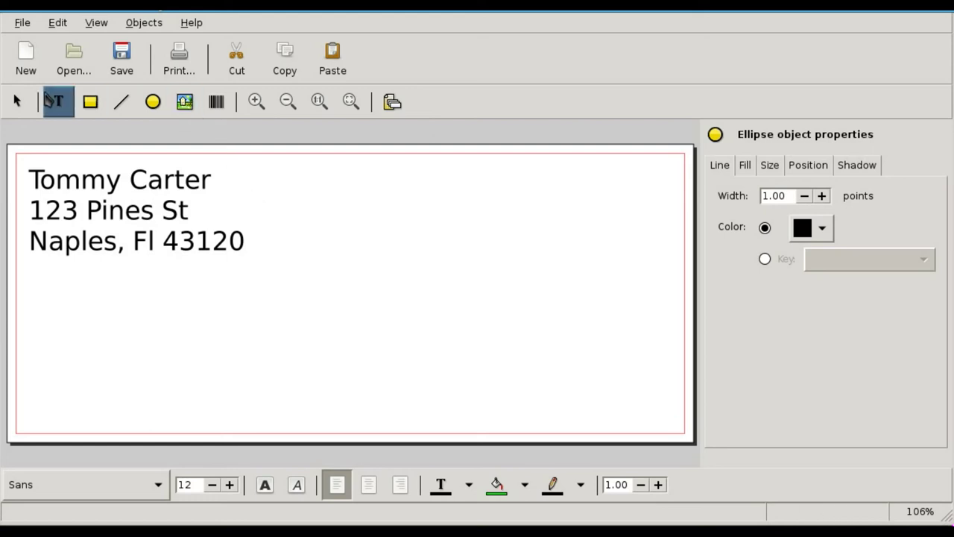
{"action": "left_click", "coordinate": [240, 287]}
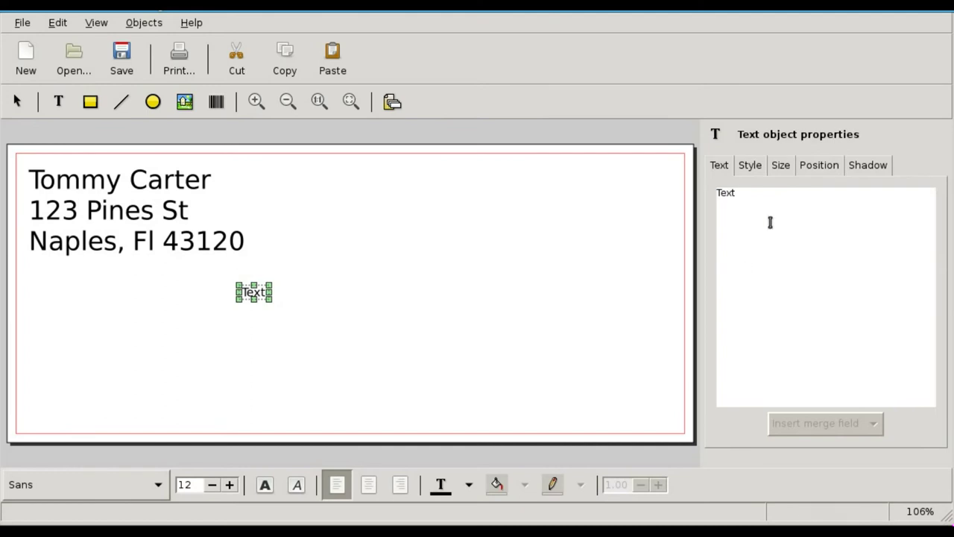
{"action": "double_click", "coordinate": [730, 191]}
{"action": "type", "text": "${}"}
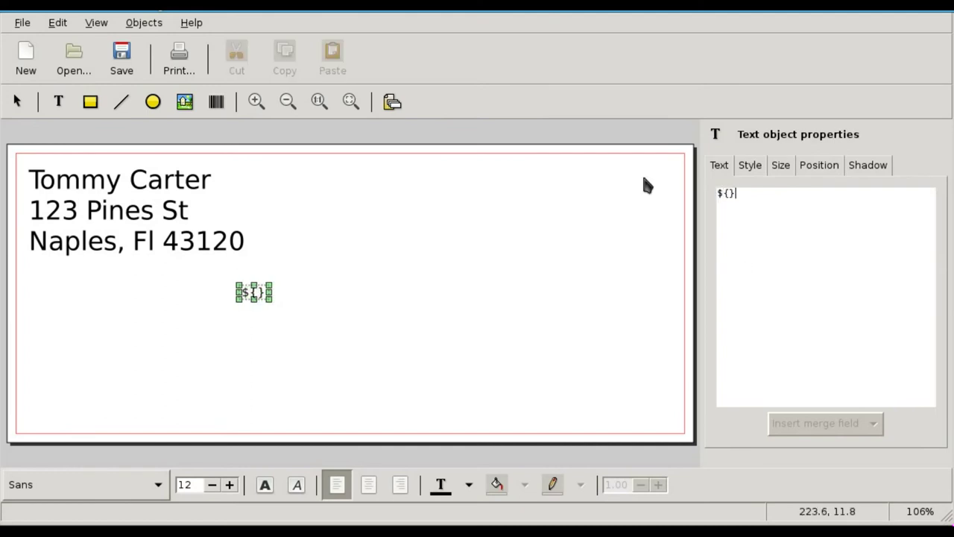
{"action": "key", "text": "Return"}
{"action": "type", "text": "${}"}
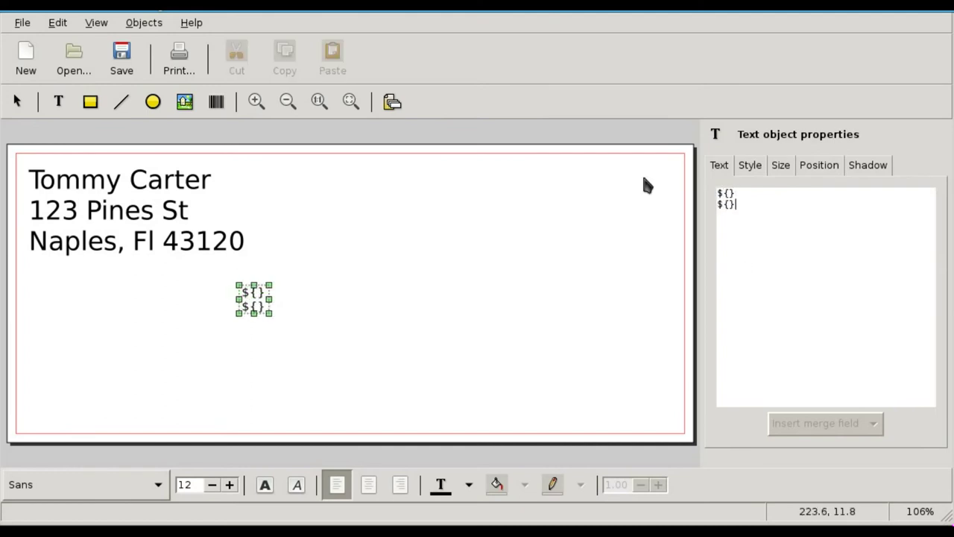
{"action": "key", "text": "Return"}
{"action": "type", "text": "${}"}
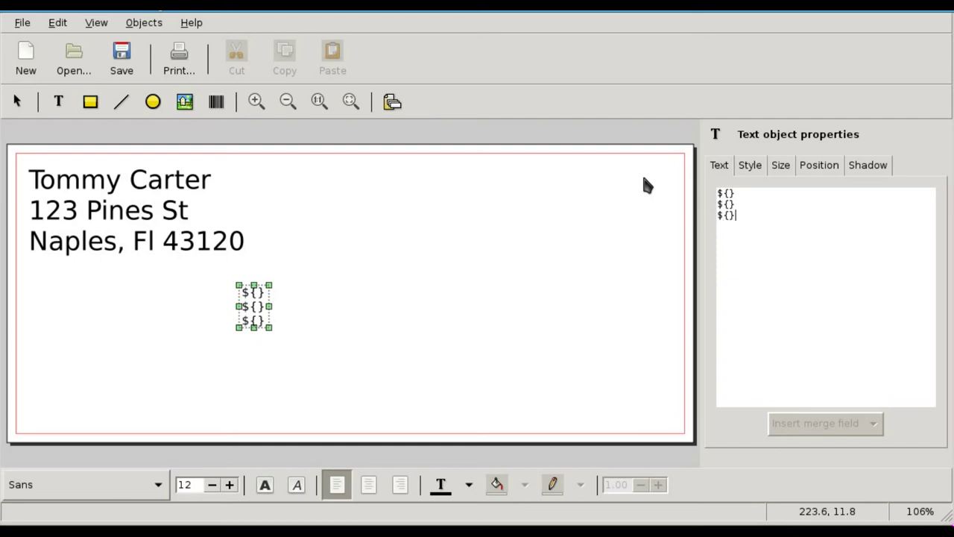
{"action": "type", "text": "1"}
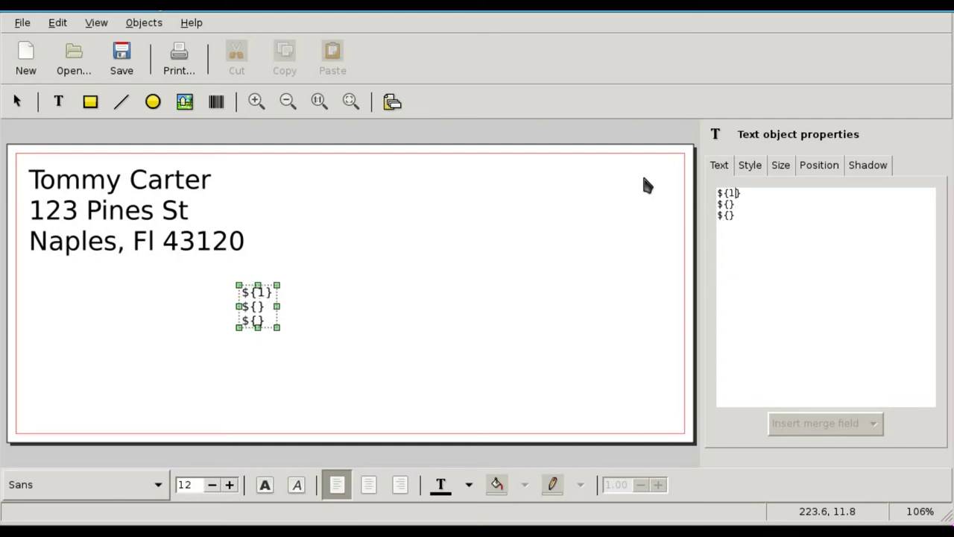
{"action": "key", "text": "Left"}
{"action": "type", "text": "2} ${"}
{"action": "type", "text": "3"}
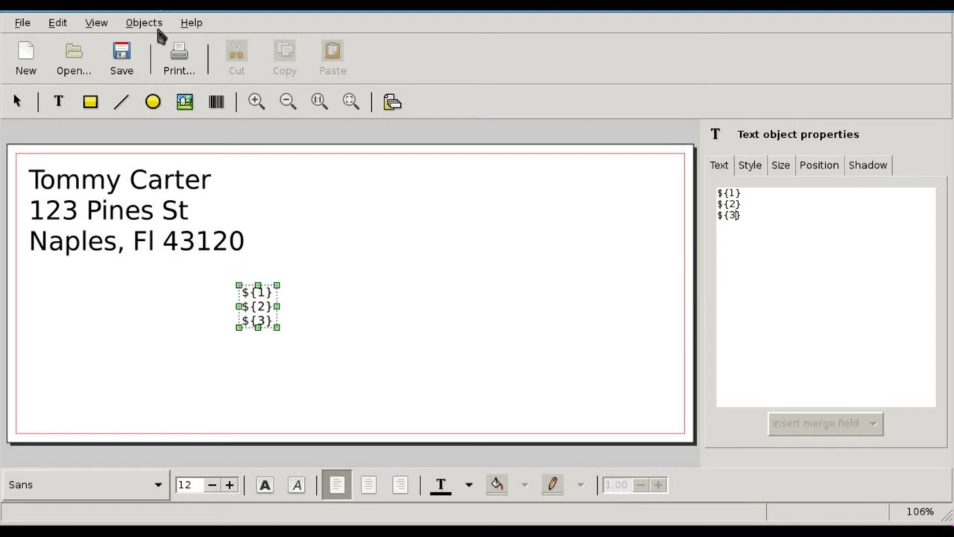
In Merge properties, set the source format to Text CSV with location ad.csv
{"action": "left_click", "coordinate": [148, 22]}
{"action": "left_click", "coordinate": [179, 157]}
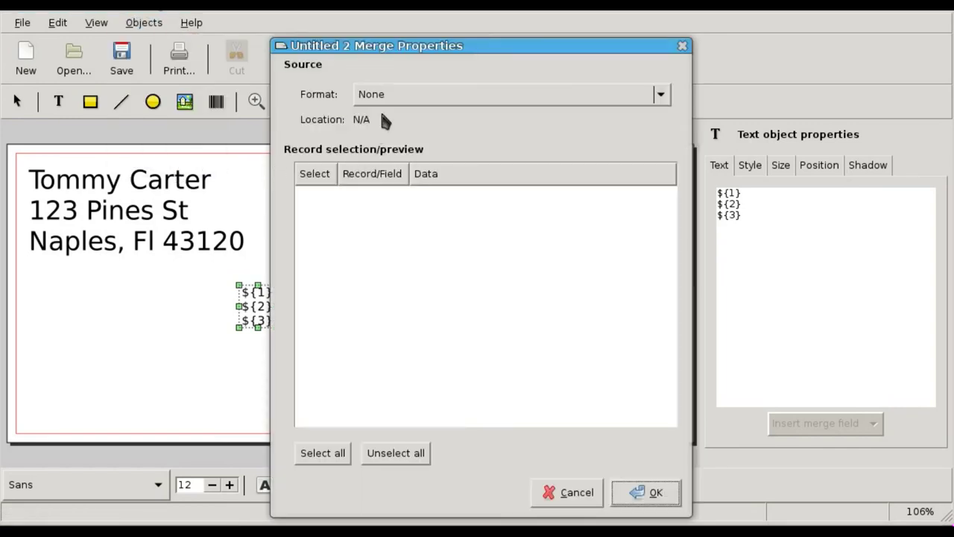
{"action": "left_click", "coordinate": [425, 97]}
{"action": "left_click", "coordinate": [433, 122]}
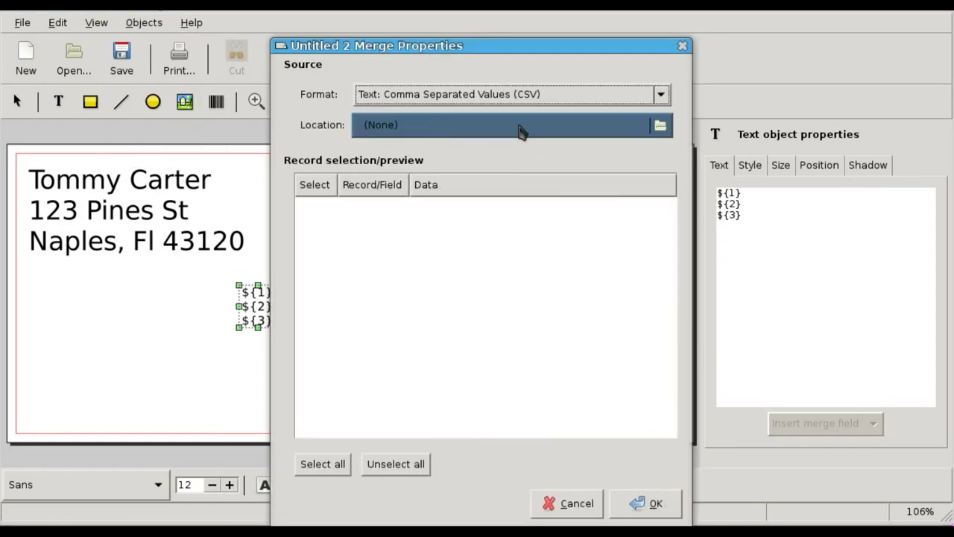
{"action": "left_click", "coordinate": [661, 122]}
{"action": "left_click", "coordinate": [351, 139]}
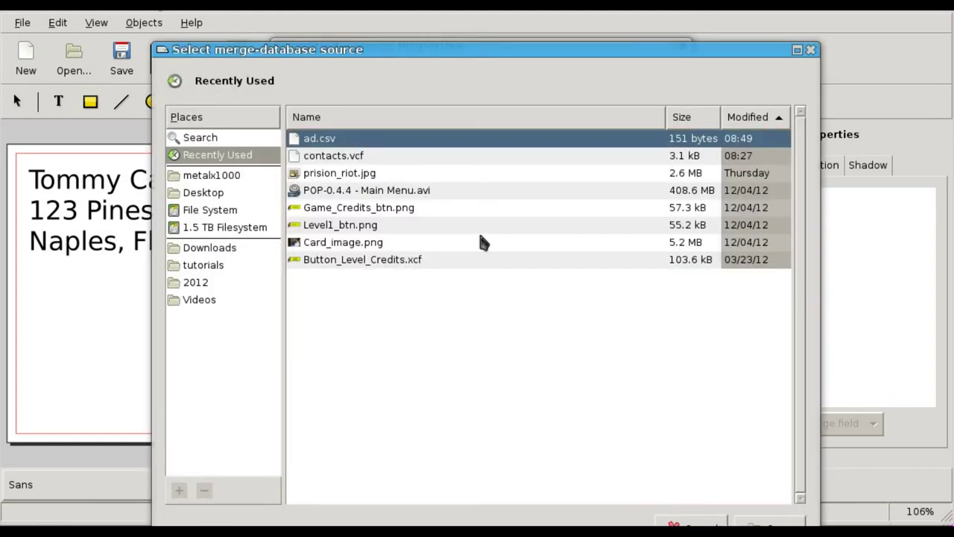
{"action": "left_click", "coordinate": [768, 522]}
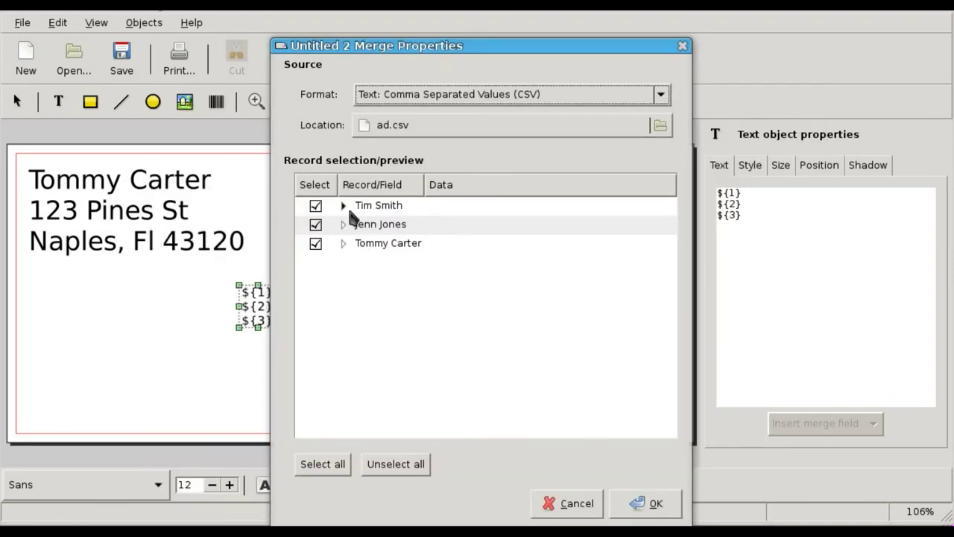
Expand the three contact records to check their fields, then accept the merge settings
{"action": "left_click", "coordinate": [343, 206]}
{"action": "left_click", "coordinate": [343, 280]}
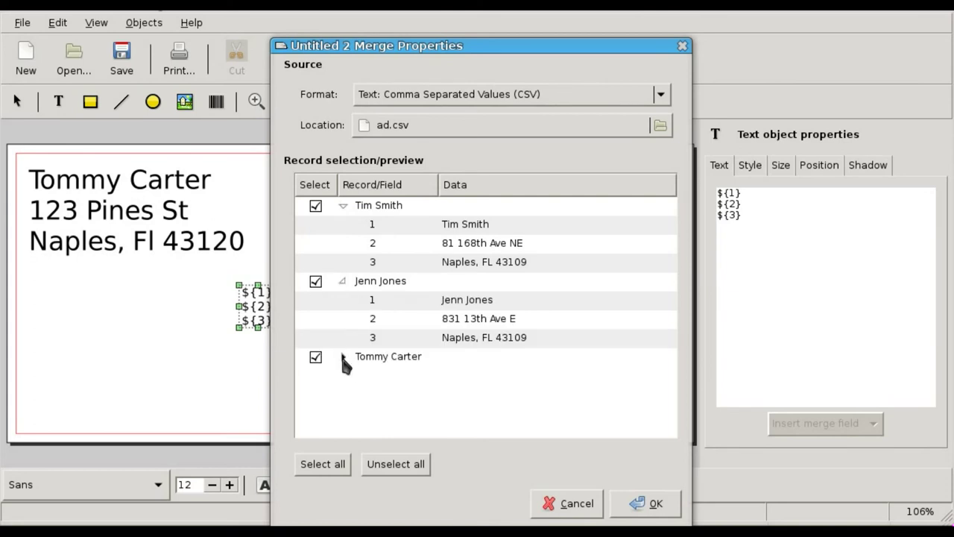
{"action": "left_click", "coordinate": [343, 357]}
{"action": "left_click", "coordinate": [647, 504]}
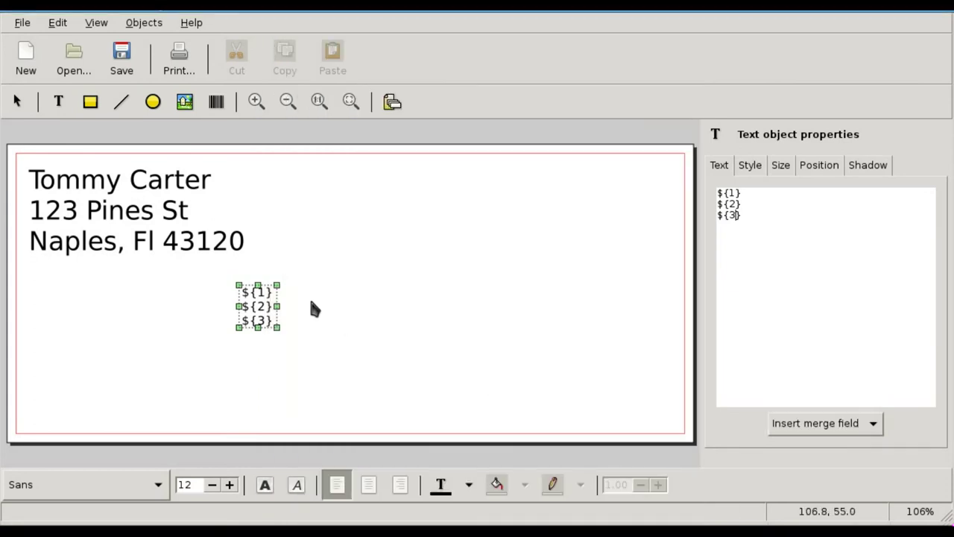
Raise the merge-field text size to 20 in the Style settings
{"action": "left_click", "coordinate": [779, 162]}
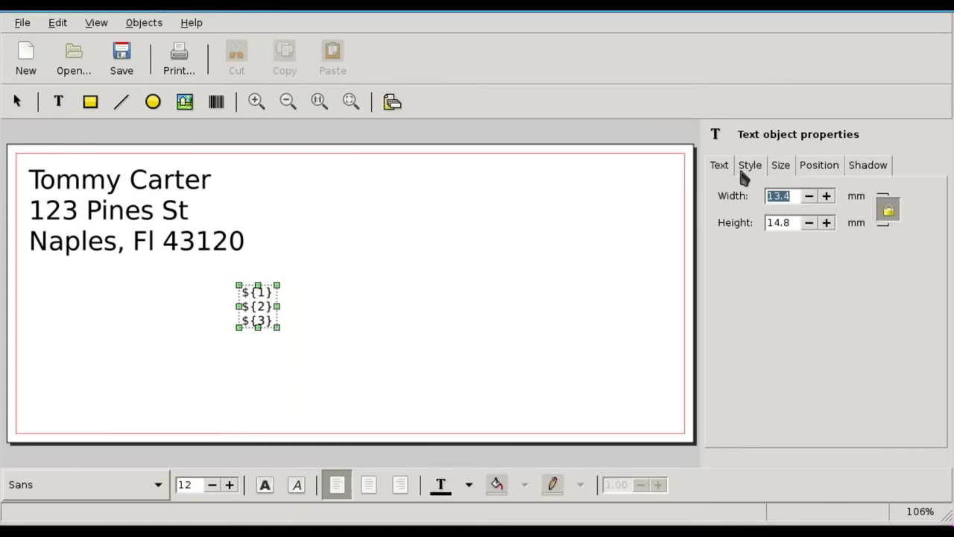
{"action": "left_click", "coordinate": [751, 165]}
{"action": "left_click", "coordinate": [805, 230]}
{"action": "left_click", "coordinate": [805, 230]}
{"action": "left_click", "coordinate": [806, 230]}
{"action": "left_click", "coordinate": [806, 230]}
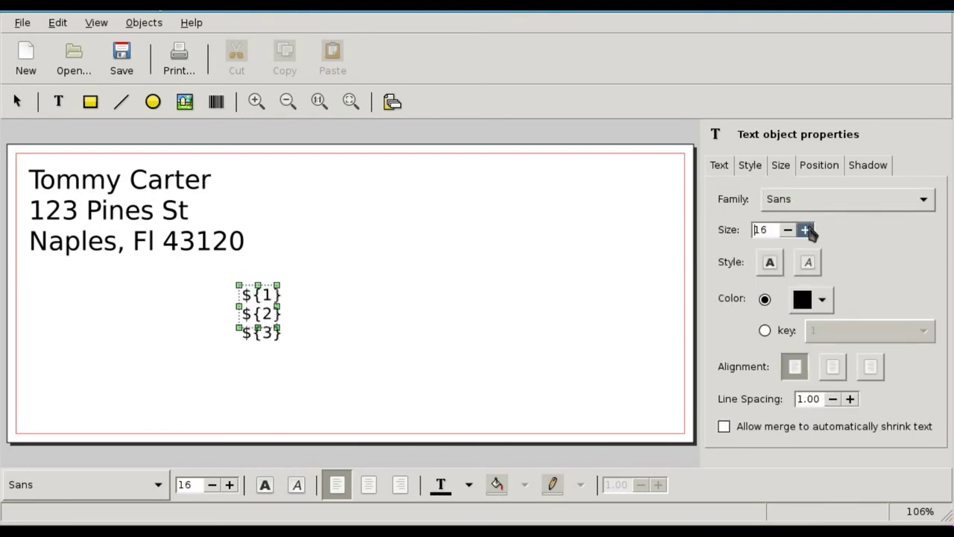
{"action": "left_click", "coordinate": [805, 230]}
{"action": "left_click", "coordinate": [805, 230]}
{"action": "left_click", "coordinate": [805, 229]}
{"action": "left_click", "coordinate": [805, 230]}
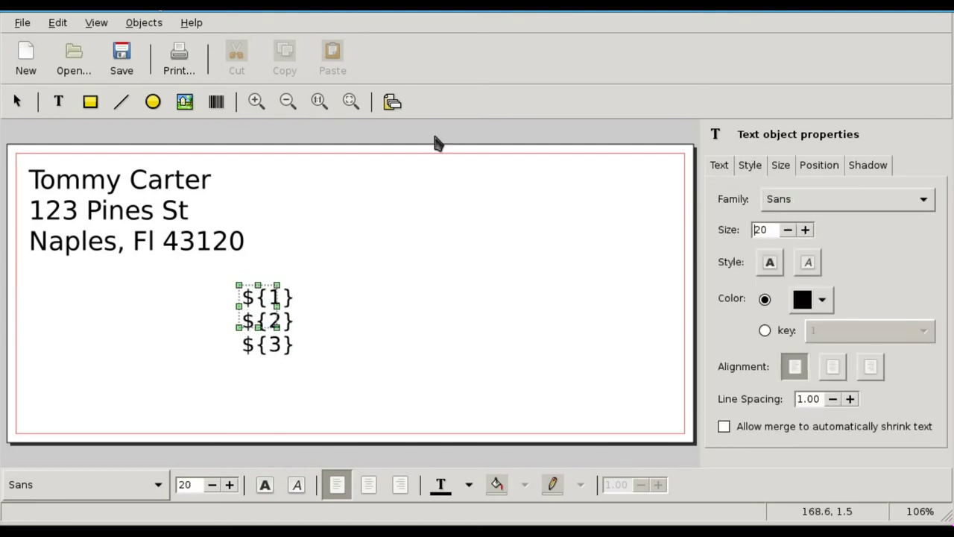
Preview the merged envelopes in Print Preview, then close the preview
{"action": "left_click", "coordinate": [178, 62]}
{"action": "left_click", "coordinate": [588, 461]}
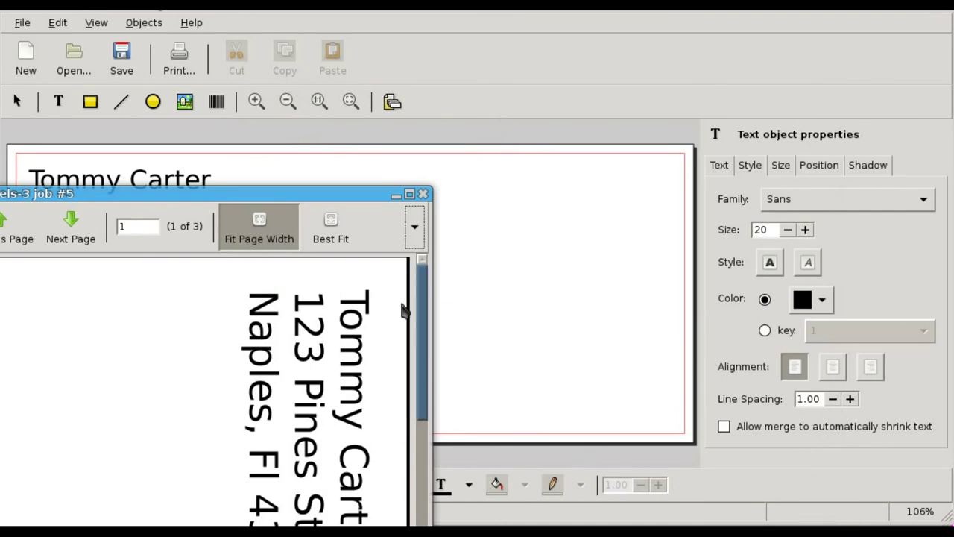
{"action": "left_click_drag", "start_coordinate": [345, 199], "coordinate": [496, 2]}
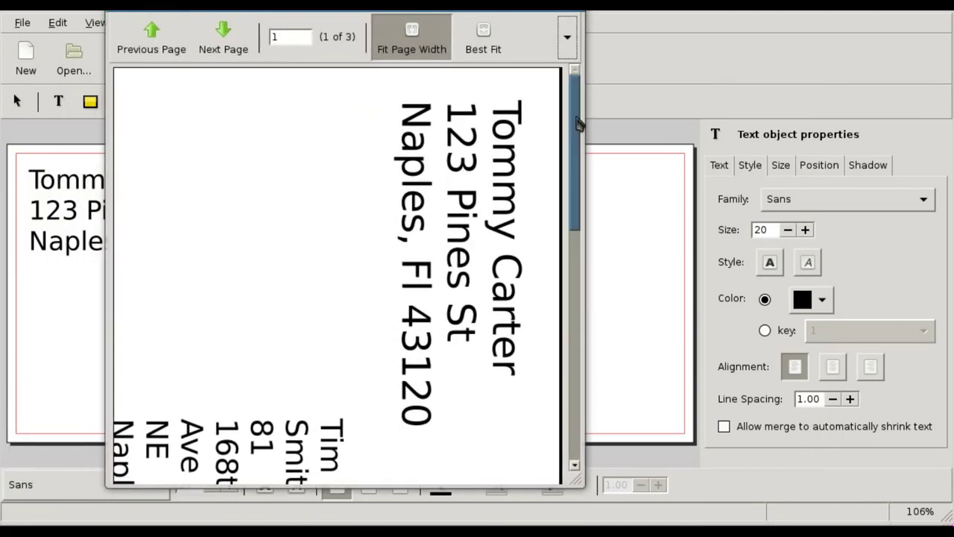
{"action": "left_click_drag", "start_coordinate": [579, 132], "coordinate": [580, 167]}
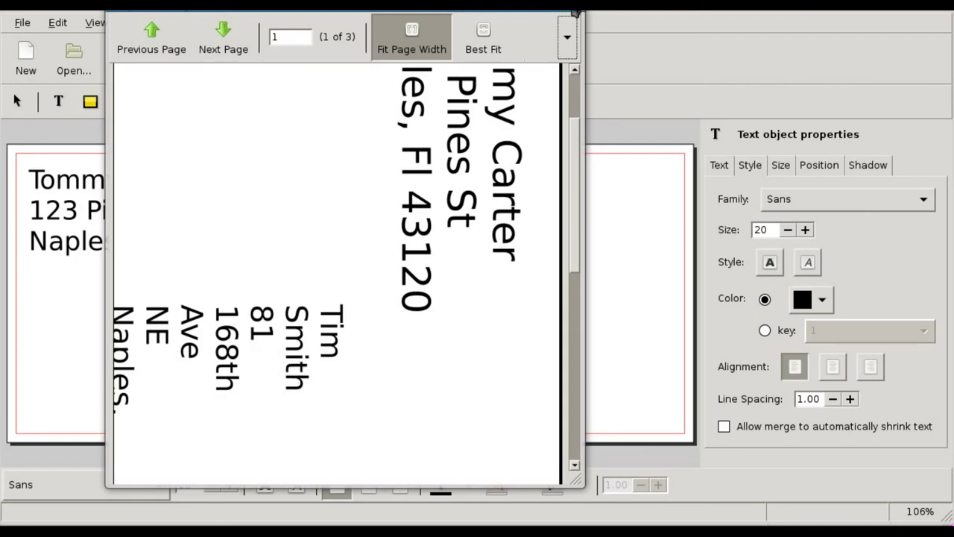
{"action": "left_click", "coordinate": [581, 13]}
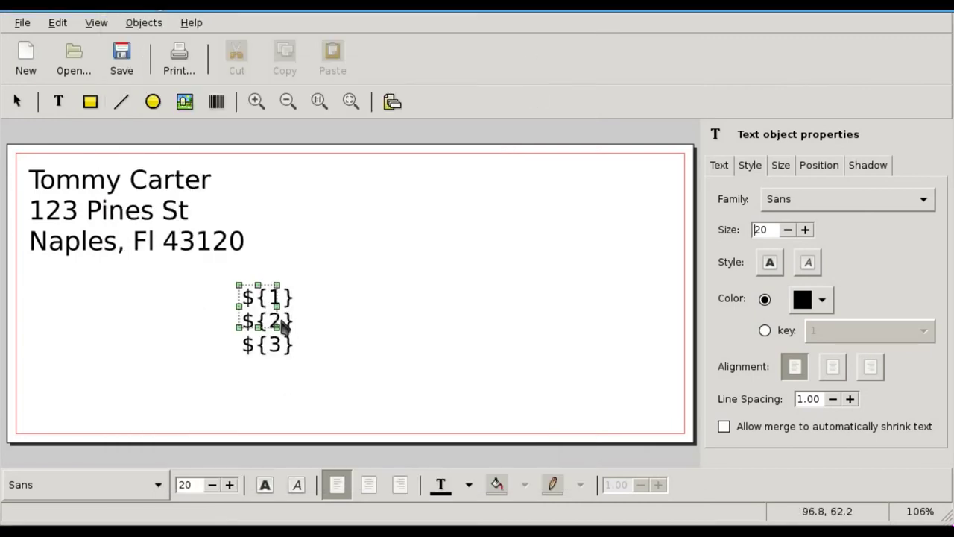
Stretch the merge-field text box's right edge outward and nudge the box slightly left
{"action": "left_click", "coordinate": [315, 313]}
{"action": "left_click", "coordinate": [252, 319]}
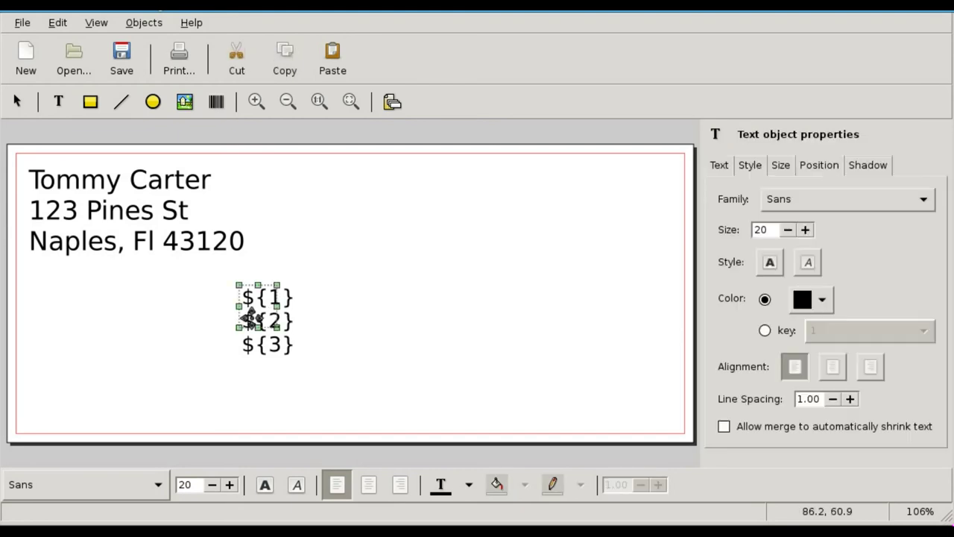
{"action": "left_click_drag", "start_coordinate": [273, 321], "coordinate": [609, 392]}
{"action": "left_click", "coordinate": [437, 347]}
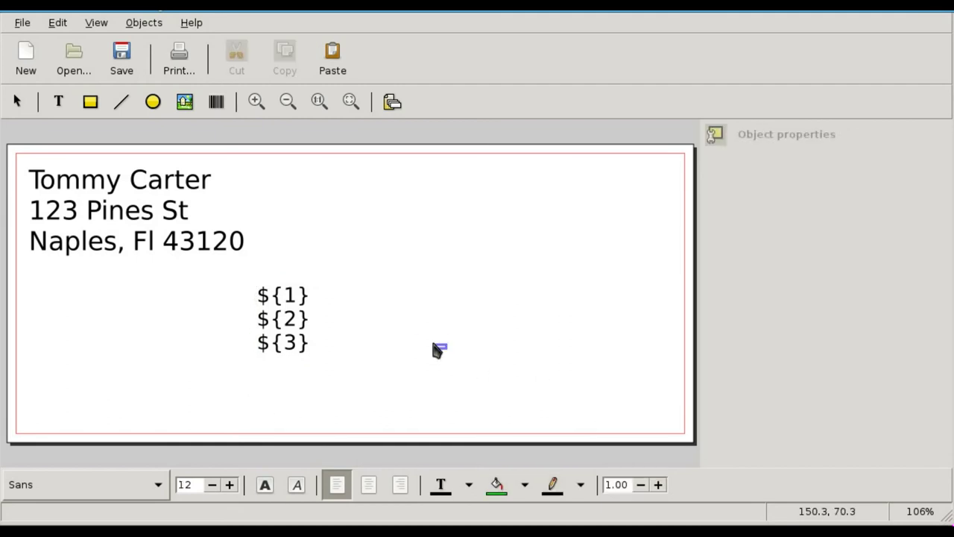
{"action": "left_click", "coordinate": [288, 315]}
{"action": "left_click_drag", "start_coordinate": [277, 301], "coordinate": [255, 298]}
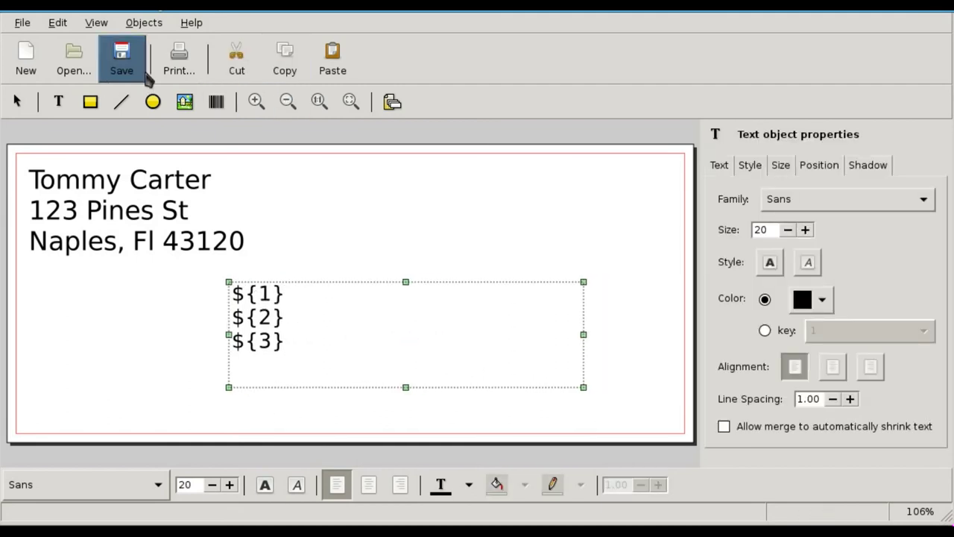
{"action": "left_click", "coordinate": [184, 67]}
Open the merged print preview and step through pages 2 and 3 and back
{"action": "left_click", "coordinate": [544, 460]}
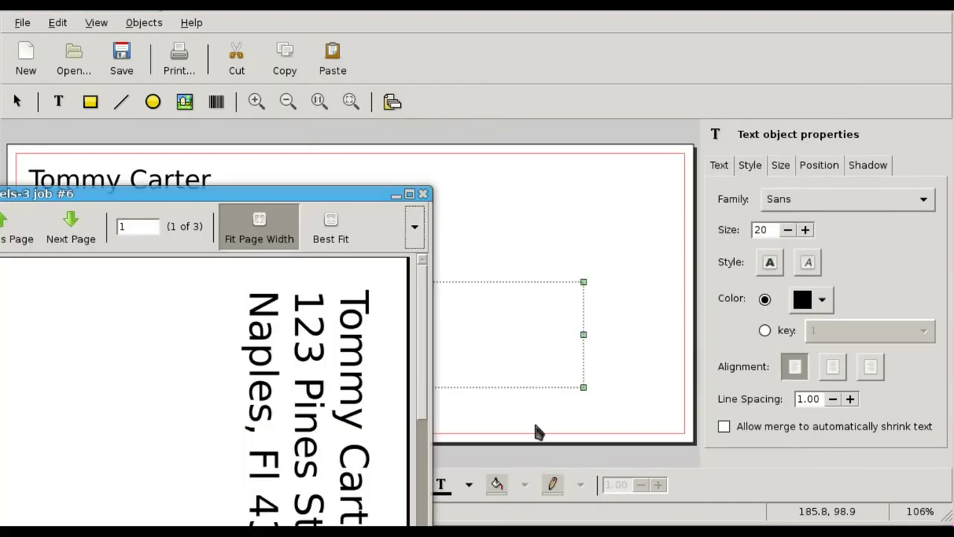
{"action": "left_click_drag", "start_coordinate": [422, 386], "coordinate": [415, 466]}
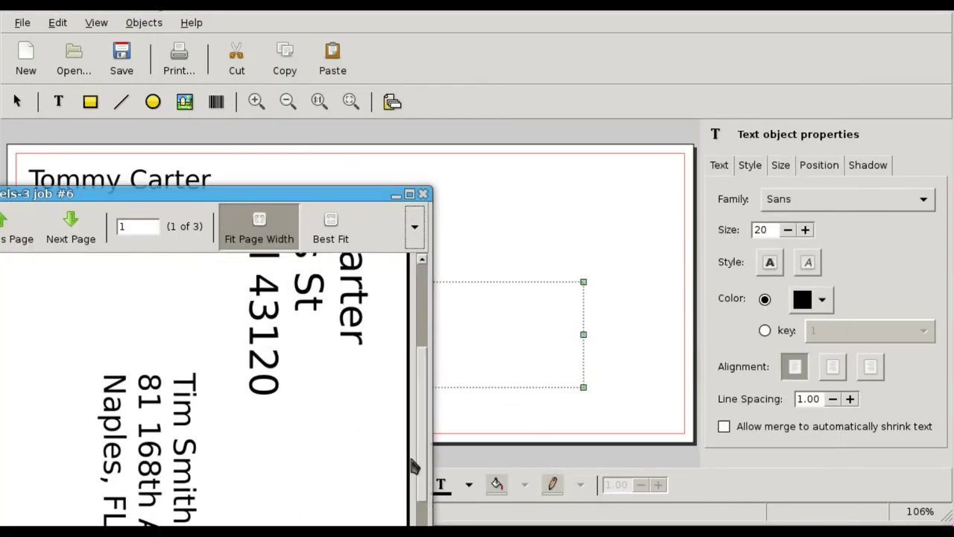
{"action": "left_click", "coordinate": [90, 242]}
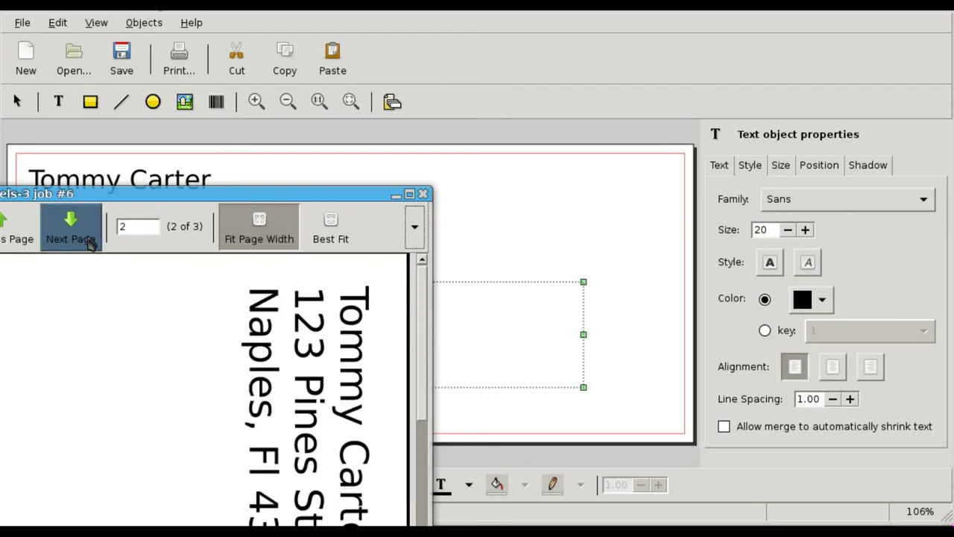
{"action": "scroll", "coordinate": [246, 406], "scroll_direction": "down", "scroll_amount": 5}
{"action": "left_click", "coordinate": [71, 224]}
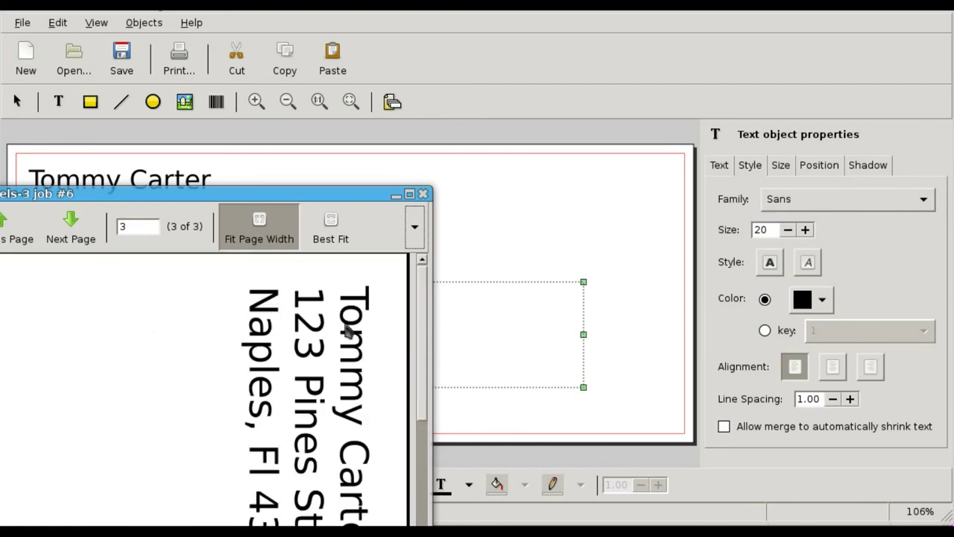
{"action": "scroll", "coordinate": [202, 448], "scroll_direction": "up", "scroll_amount": 3}
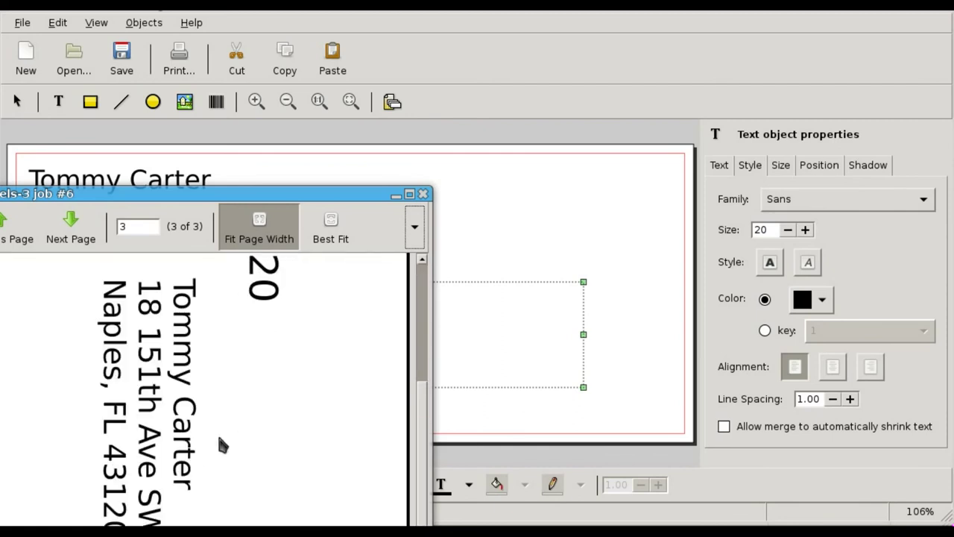
{"action": "left_click", "coordinate": [17, 224]}
{"action": "scroll", "coordinate": [164, 430], "scroll_direction": "down", "scroll_amount": 3}
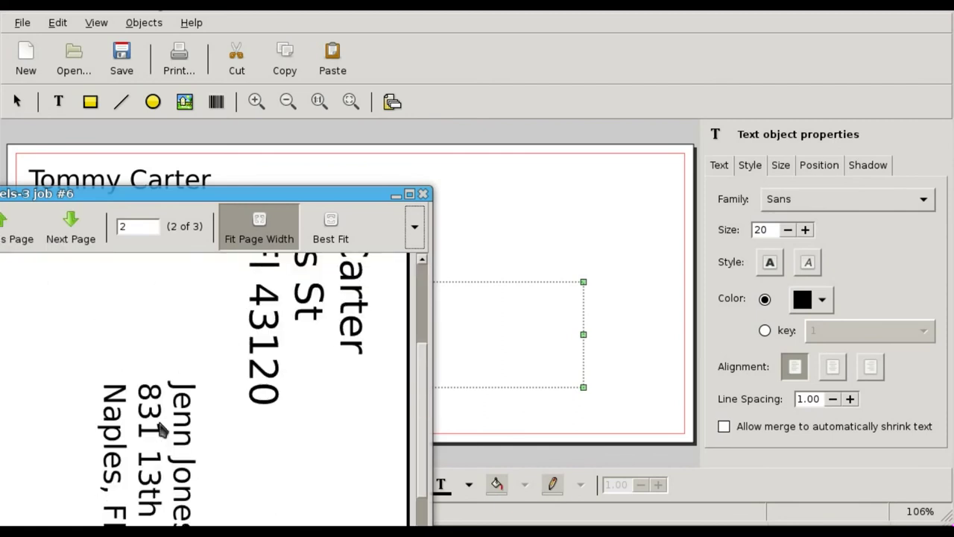
Move the preview window higher, page from 3 back to 1, and close the preview
{"action": "left_click_drag", "start_coordinate": [149, 192], "coordinate": [458, 26]}
{"action": "scroll", "coordinate": [522, 399], "scroll_direction": "up", "scroll_amount": 3}
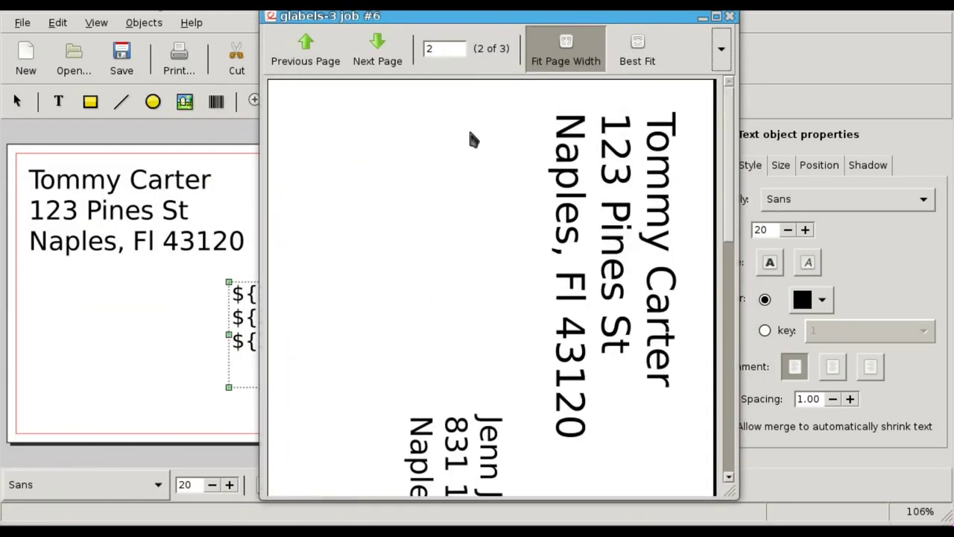
{"action": "scroll", "coordinate": [575, 243], "scroll_direction": "down", "scroll_amount": 3}
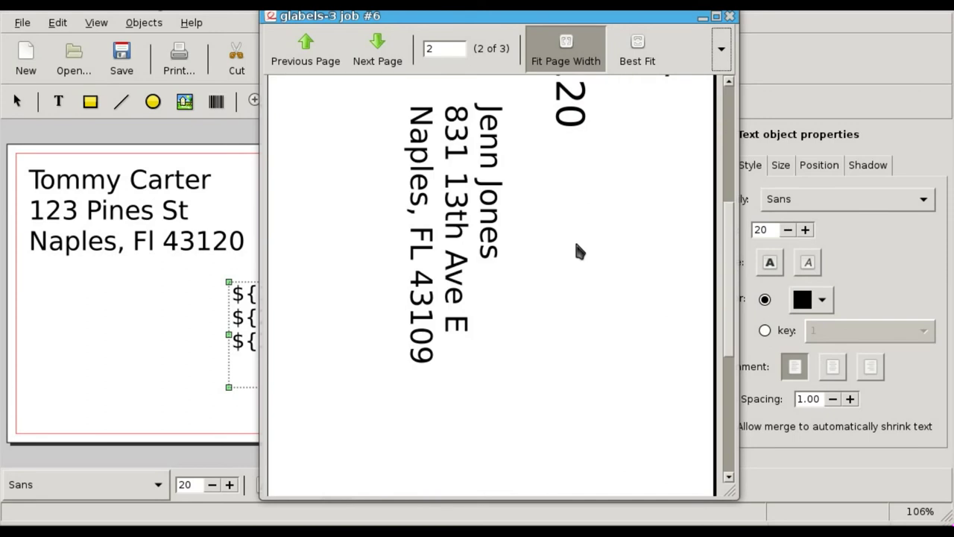
{"action": "scroll", "coordinate": [576, 242], "scroll_direction": "up", "scroll_amount": 3}
{"action": "scroll", "coordinate": [606, 277], "scroll_direction": "down", "scroll_amount": 3}
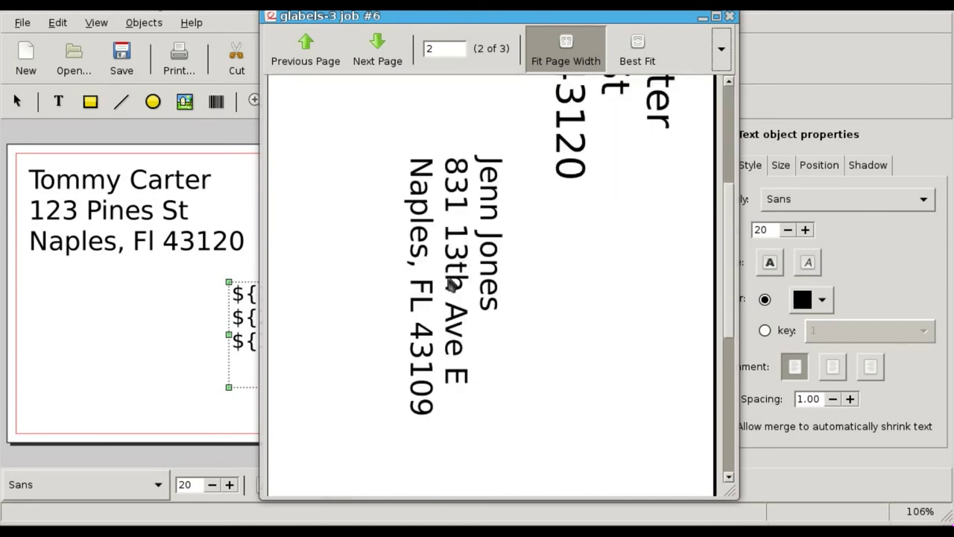
{"action": "left_click", "coordinate": [375, 58]}
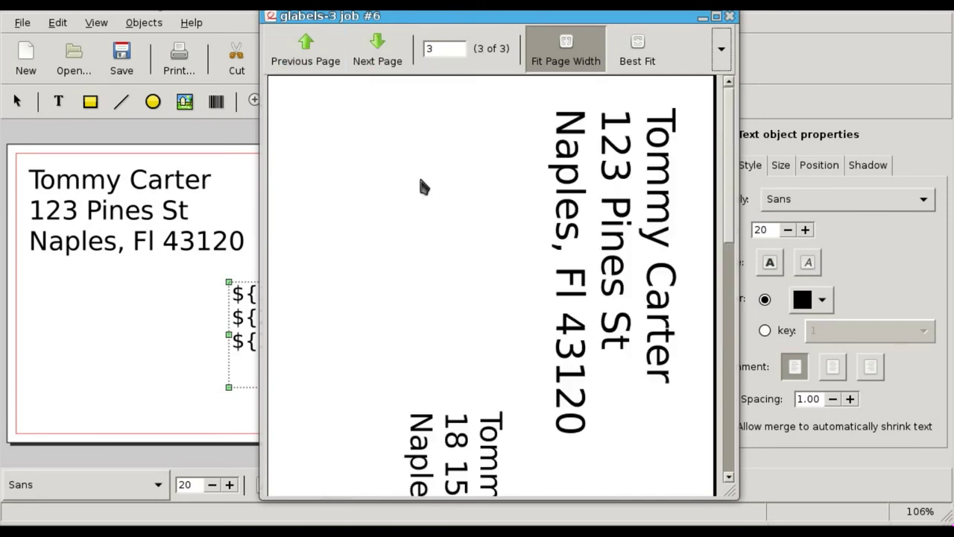
{"action": "scroll", "coordinate": [510, 280], "scroll_direction": "down", "scroll_amount": 3}
{"action": "left_click", "coordinate": [305, 58]}
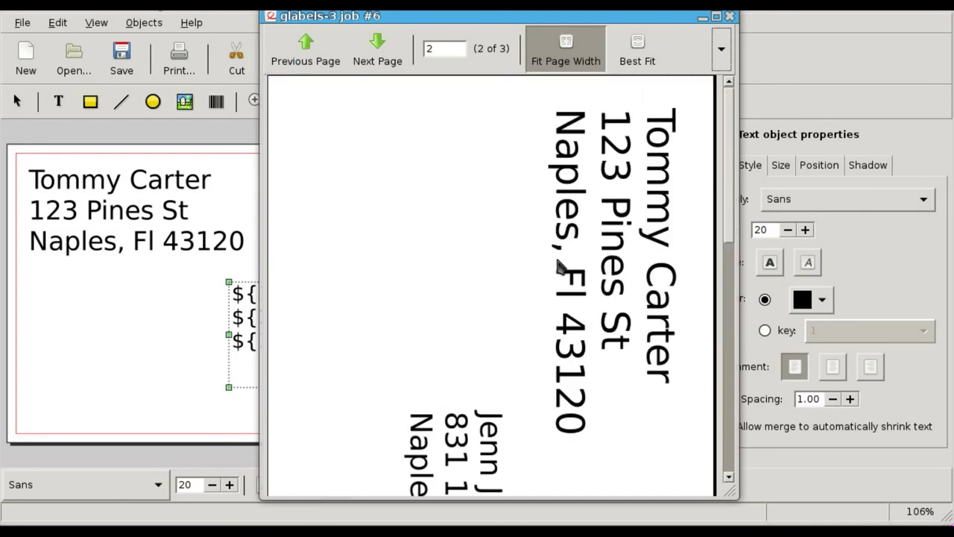
{"action": "scroll", "coordinate": [563, 270], "scroll_direction": "down", "scroll_amount": 3}
{"action": "left_click", "coordinate": [299, 59]}
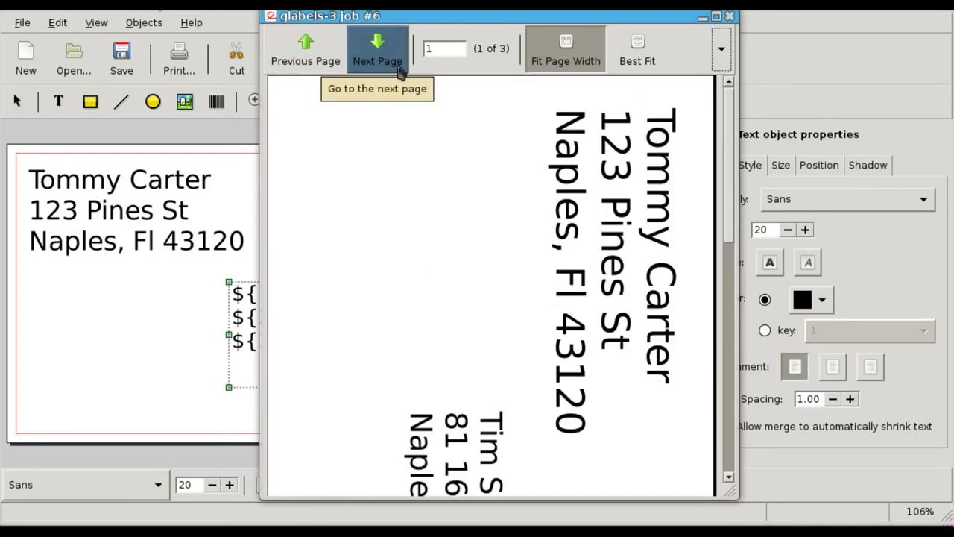
{"action": "left_click", "coordinate": [731, 16]}
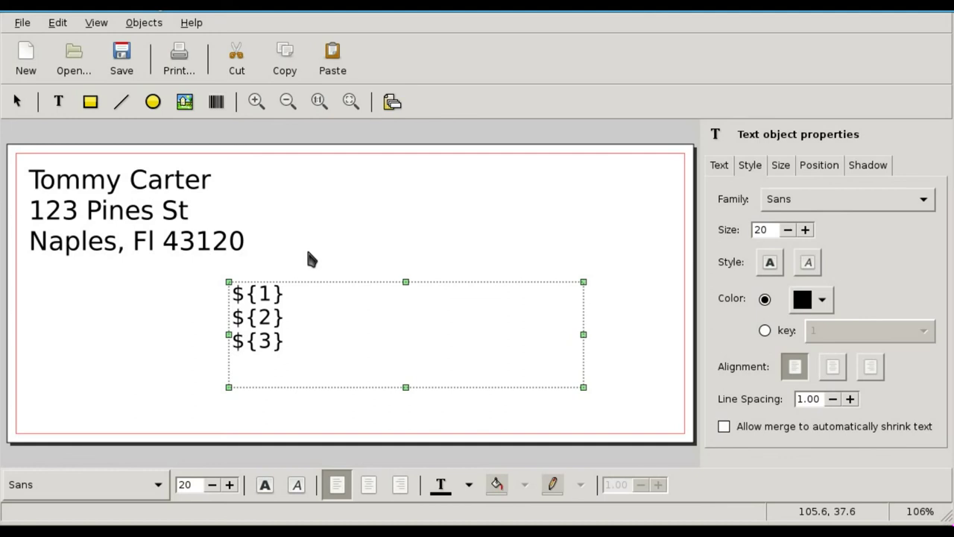
{"action": "left_click", "coordinate": [26, 56]}
{"action": "left_click", "coordinate": [346, 125]}
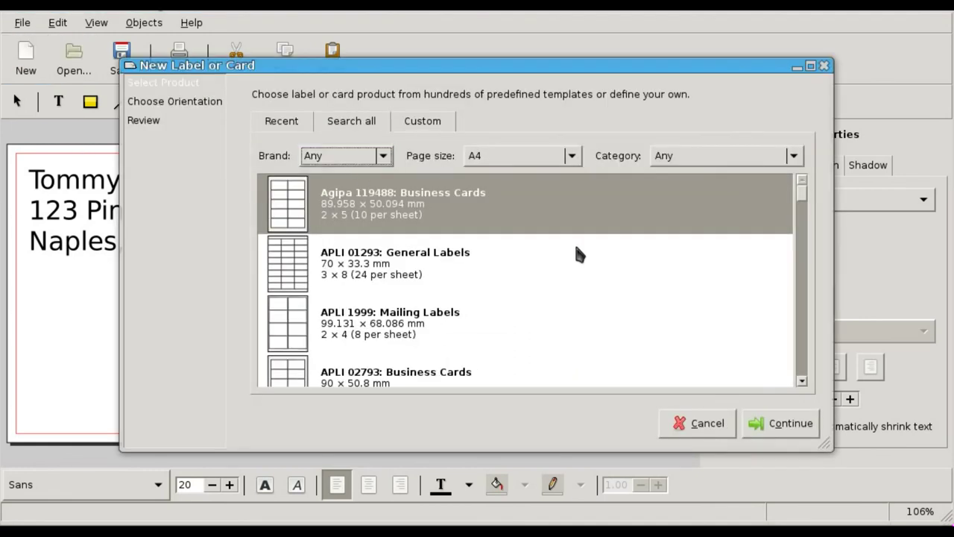
{"action": "left_click", "coordinate": [738, 156]}
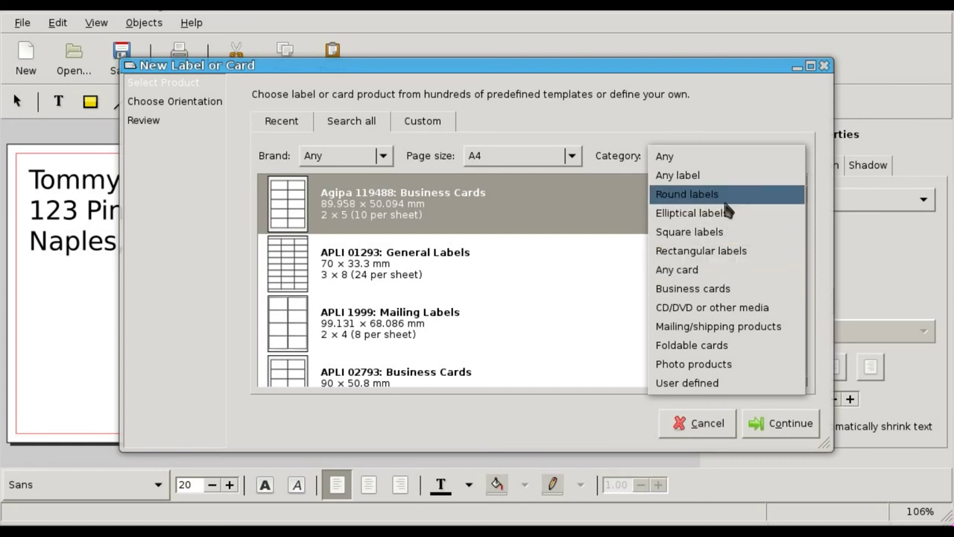
{"action": "left_click", "coordinate": [664, 155]}
{"action": "scroll", "coordinate": [530, 295], "scroll_direction": "down", "scroll_amount": 5}
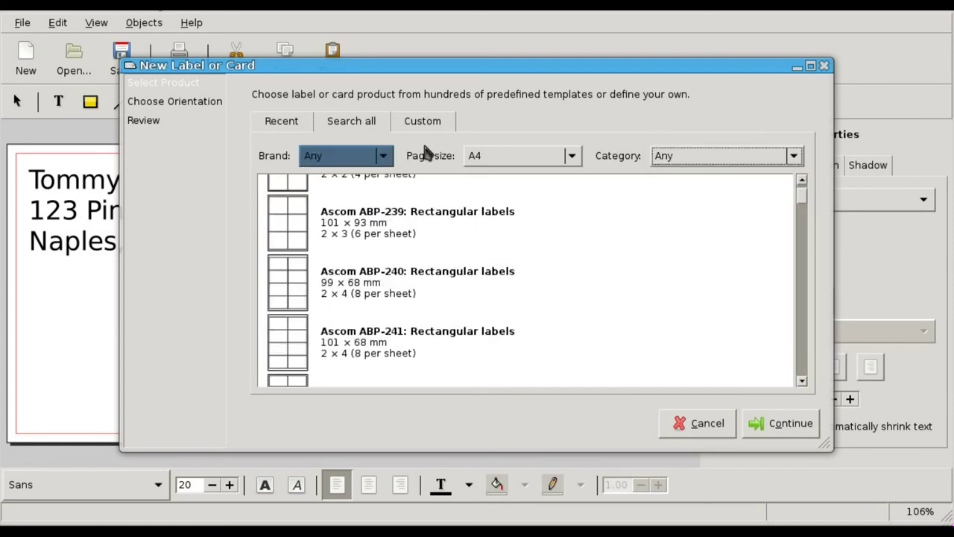
{"action": "scroll", "coordinate": [669, 191], "scroll_direction": "down", "scroll_amount": 10}
{"action": "scroll", "coordinate": [670, 197], "scroll_direction": "down", "scroll_amount": 20}
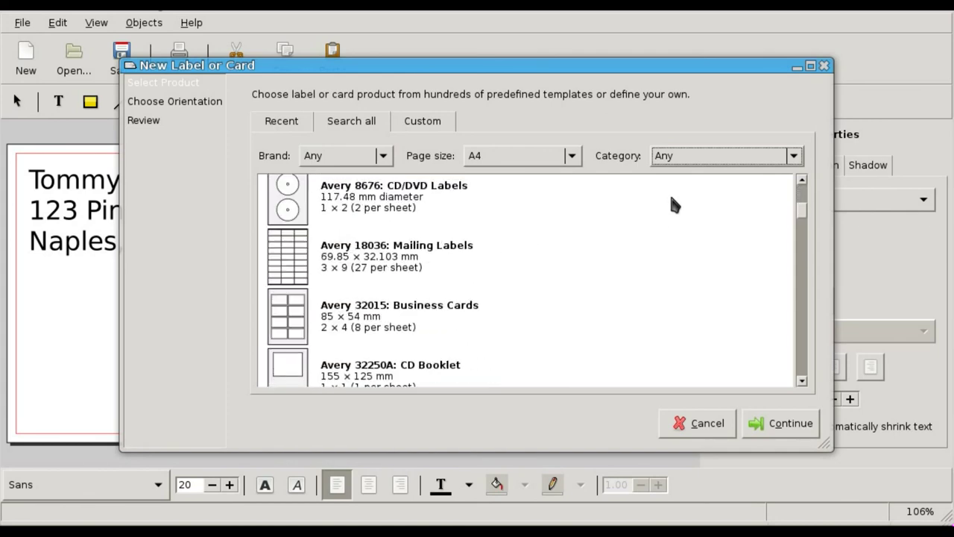
{"action": "scroll", "coordinate": [670, 192], "scroll_direction": "up", "scroll_amount": 3}
{"action": "left_click", "coordinate": [271, 289]}
{"action": "scroll", "coordinate": [494, 298], "scroll_direction": "down", "scroll_amount": 15}
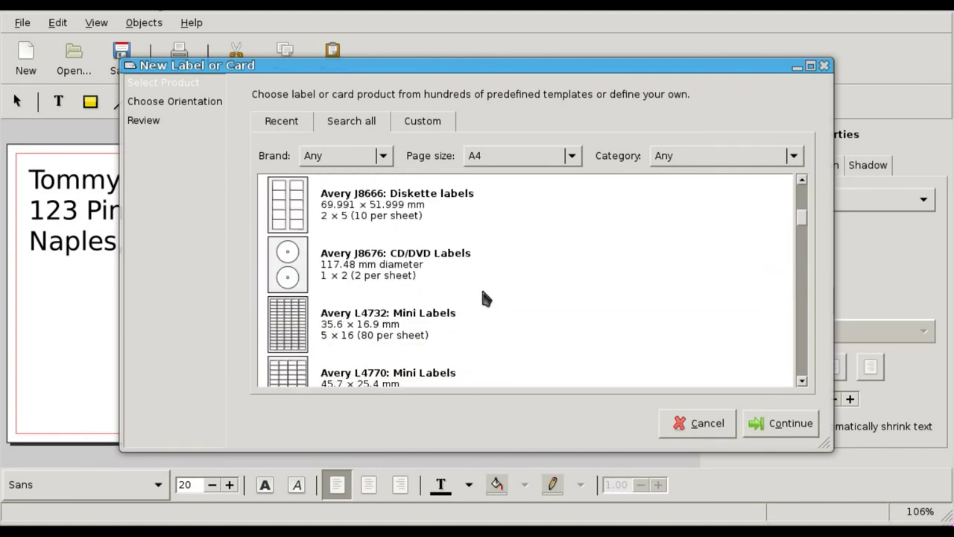
{"action": "scroll", "coordinate": [375, 288], "scroll_direction": "down", "scroll_amount": 8}
{"action": "scroll", "coordinate": [375, 289], "scroll_direction": "down", "scroll_amount": 10}
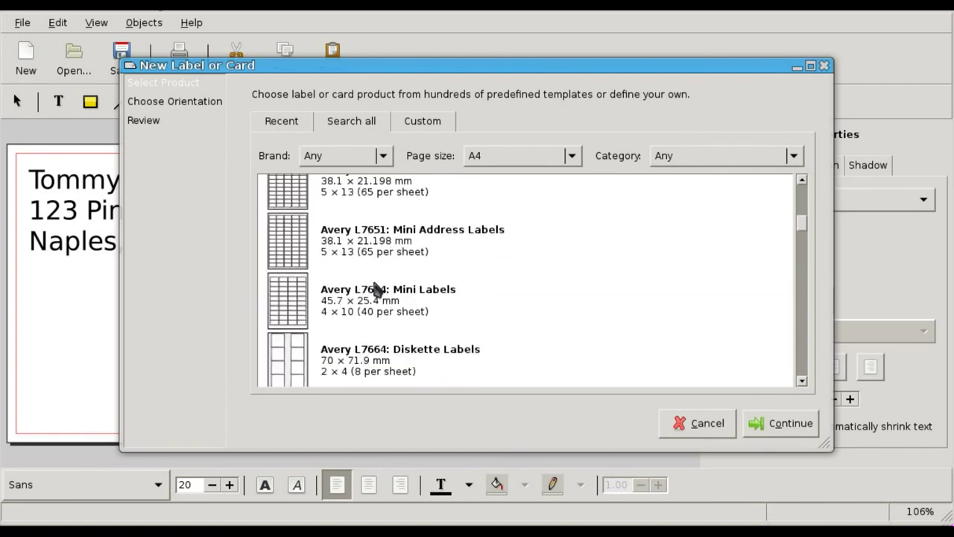
{"action": "scroll", "coordinate": [375, 290], "scroll_direction": "down", "scroll_amount": 5}
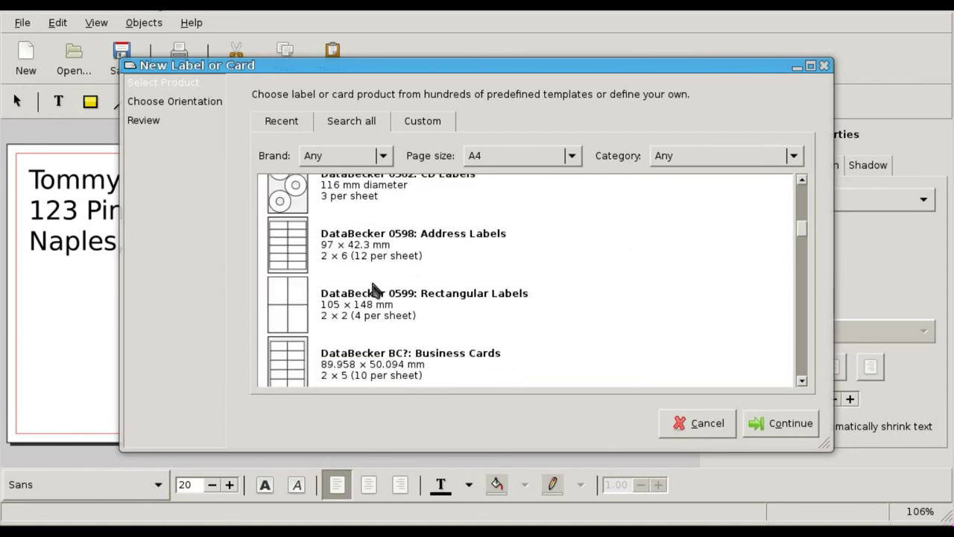
{"action": "scroll", "coordinate": [447, 246], "scroll_direction": "down", "scroll_amount": 5}
{"action": "scroll", "coordinate": [482, 241], "scroll_direction": "down", "scroll_amount": 8}
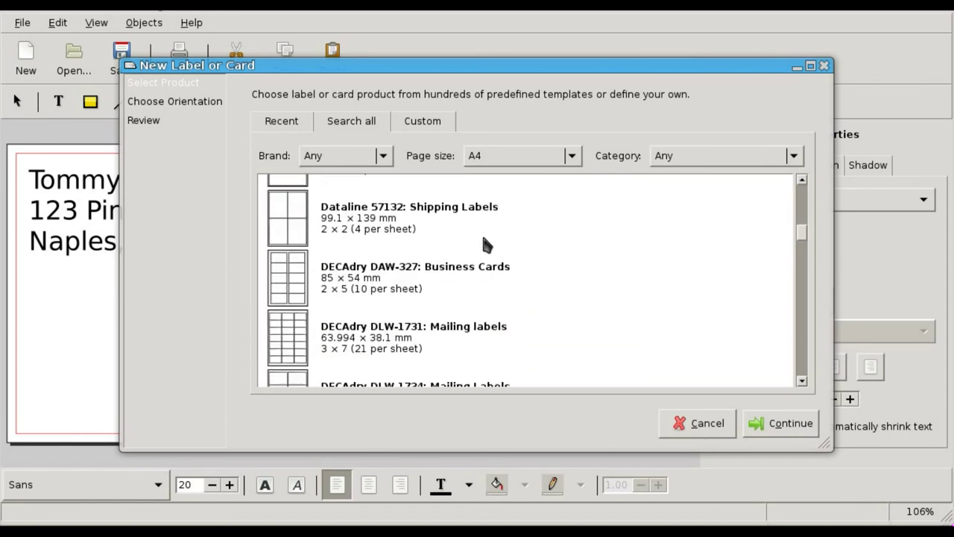
{"action": "left_click", "coordinate": [703, 422]}
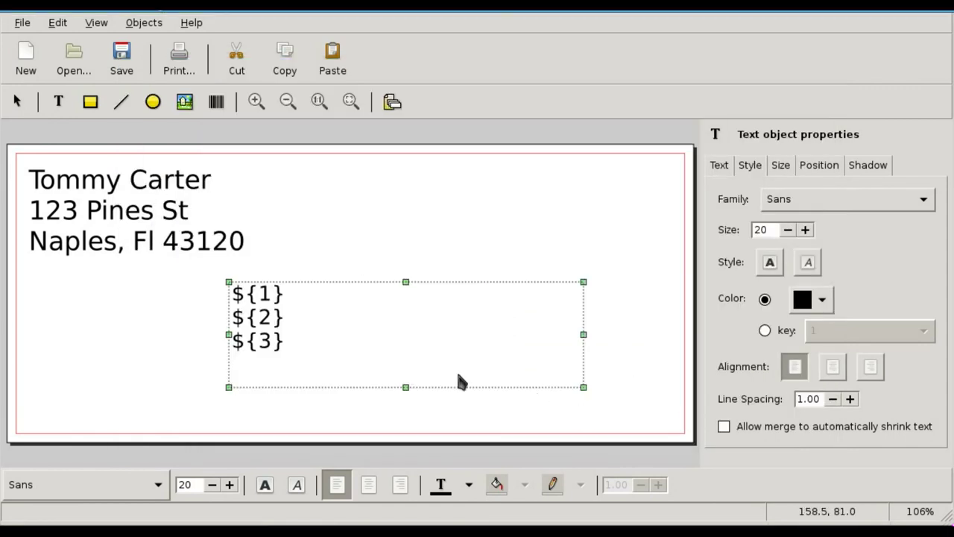
{"action": "left_click", "coordinate": [134, 23]}
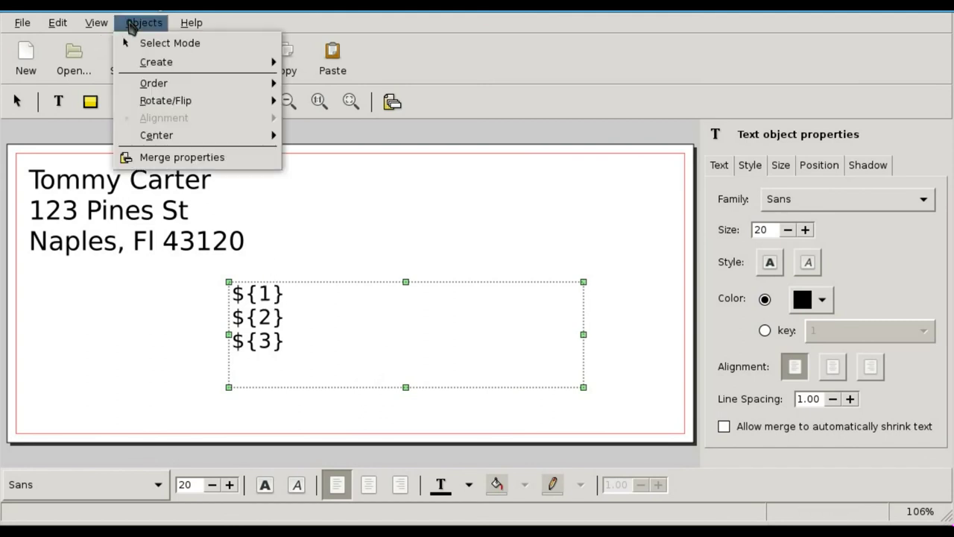
{"action": "left_click", "coordinate": [137, 359]}
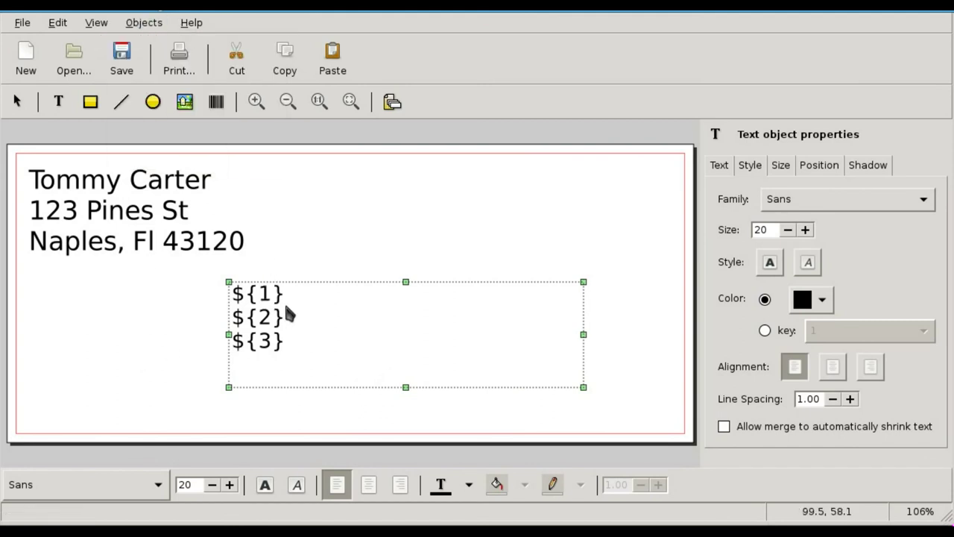